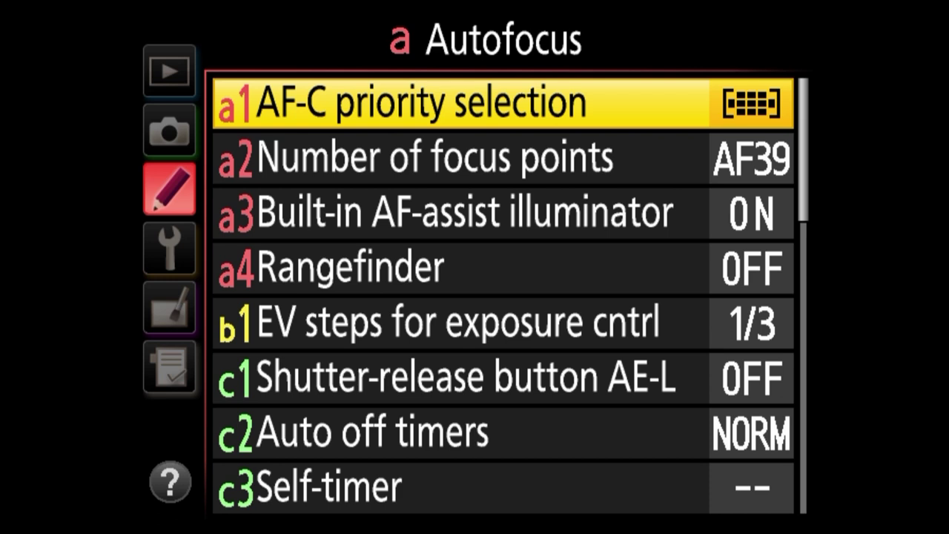
Set a1 AF-C priority selection to Release after comparing it with Focus.
key(Right)
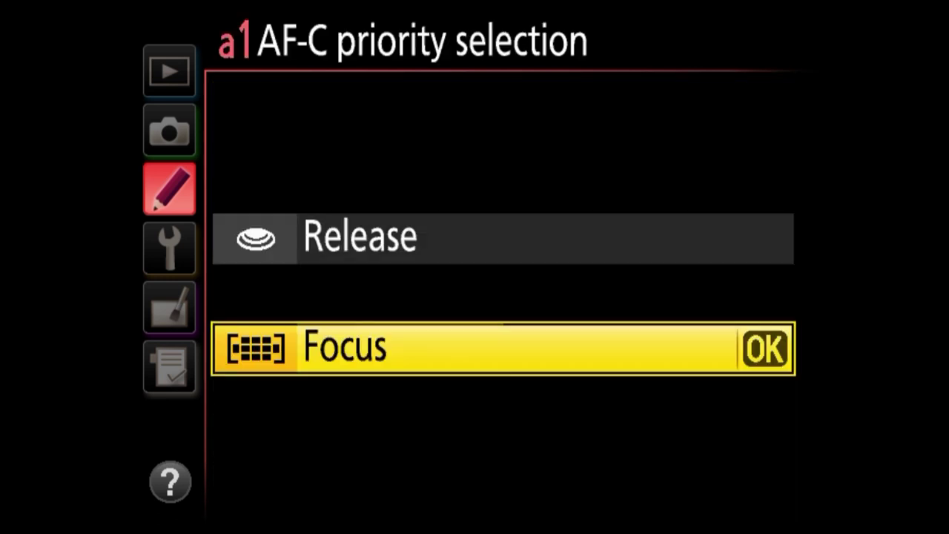
key(Up)
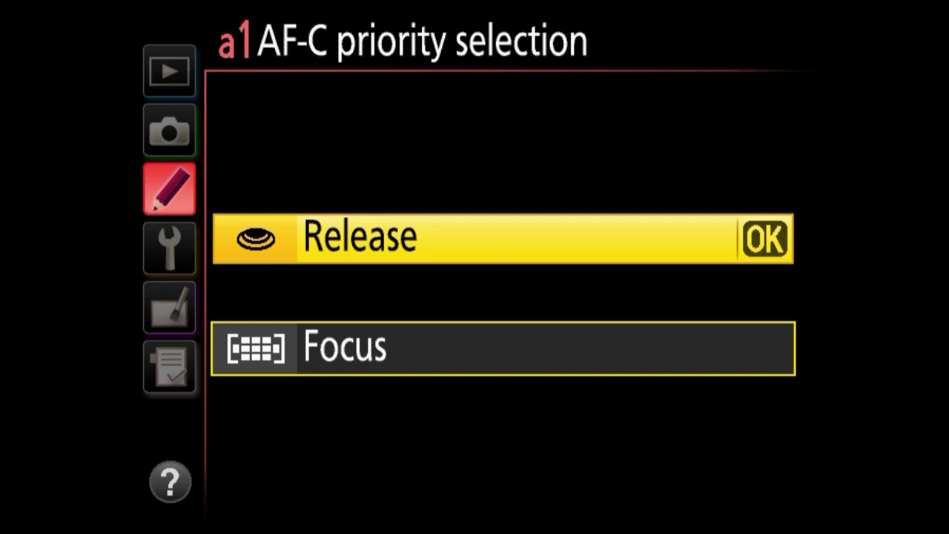
click(502, 348)
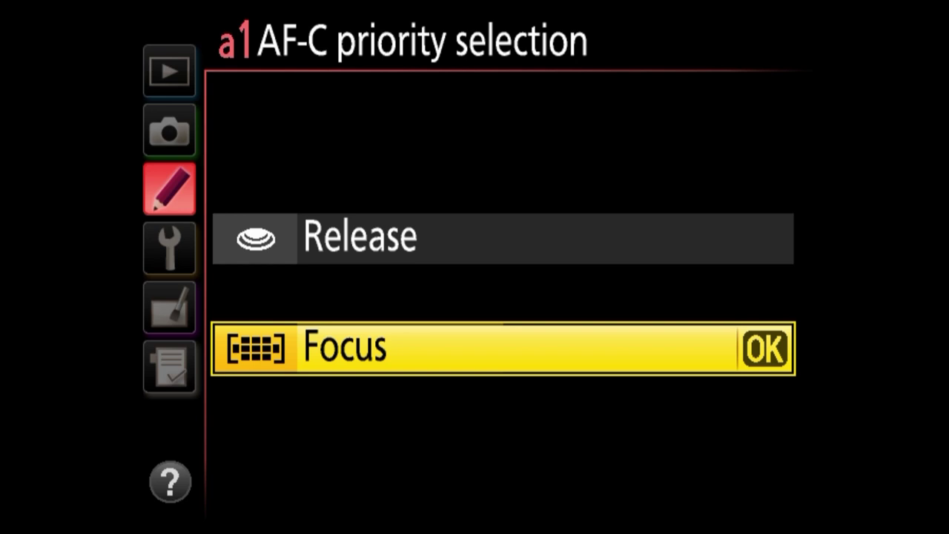
click(503, 238)
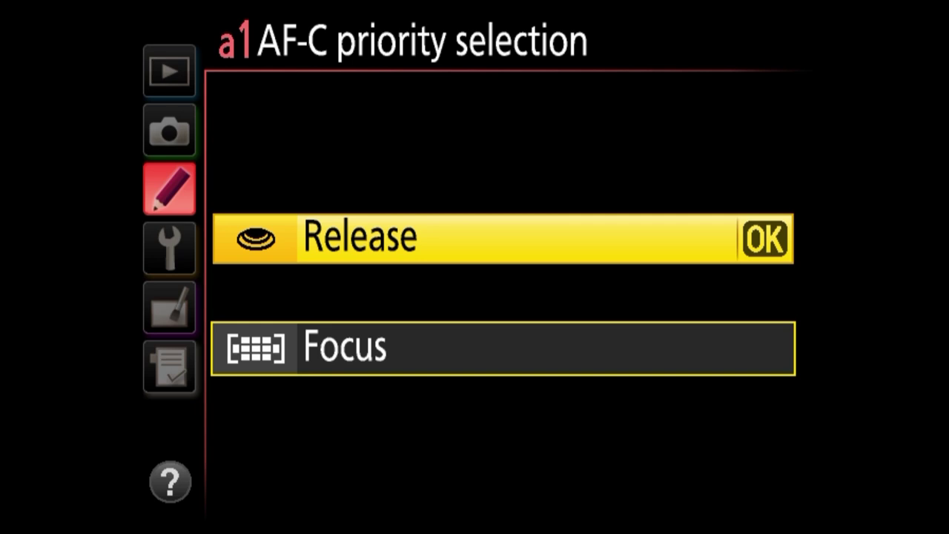
click(503, 349)
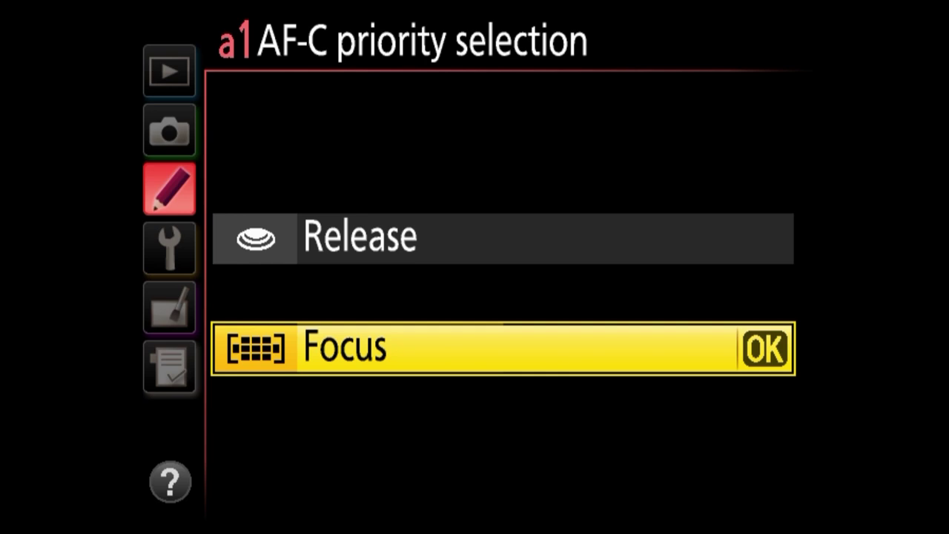
click(360, 238)
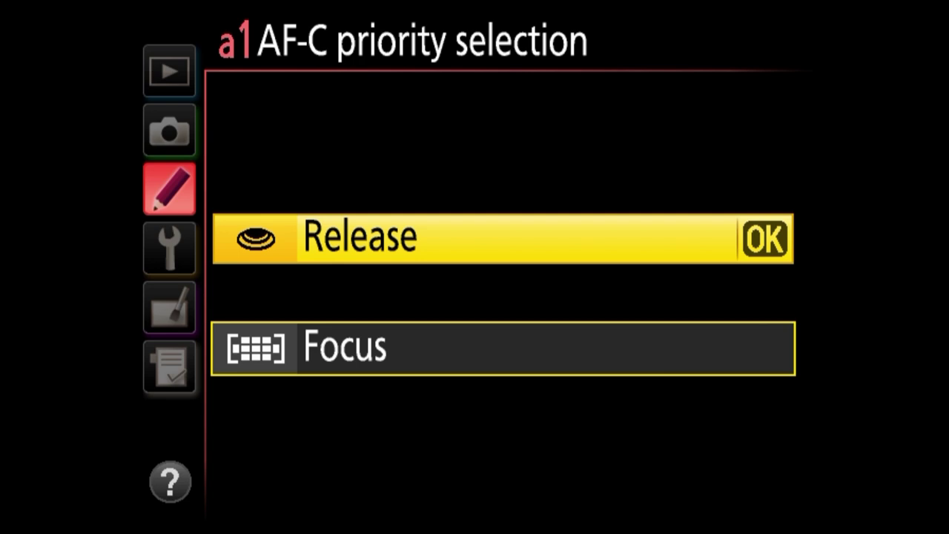
key(Return)
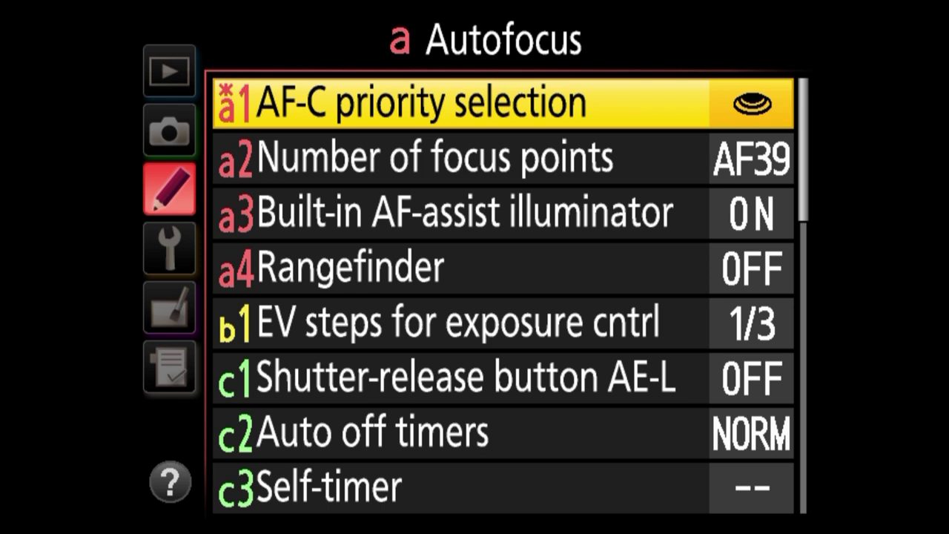
key(Down)
key(Right)
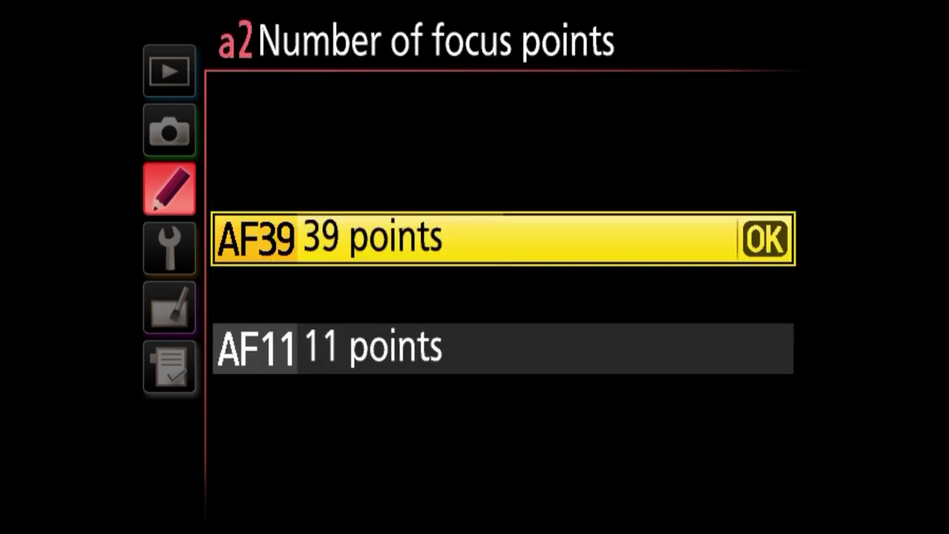
key(Down)
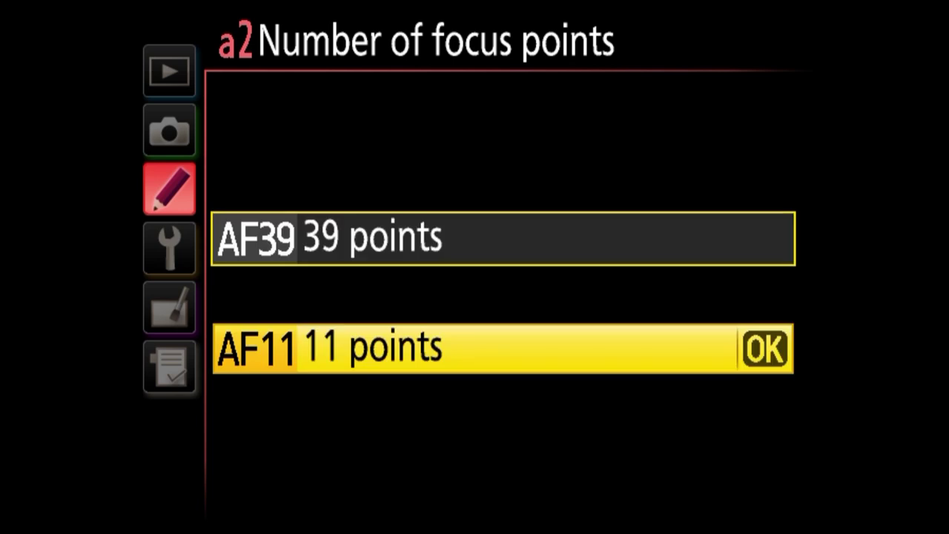
key(Up)
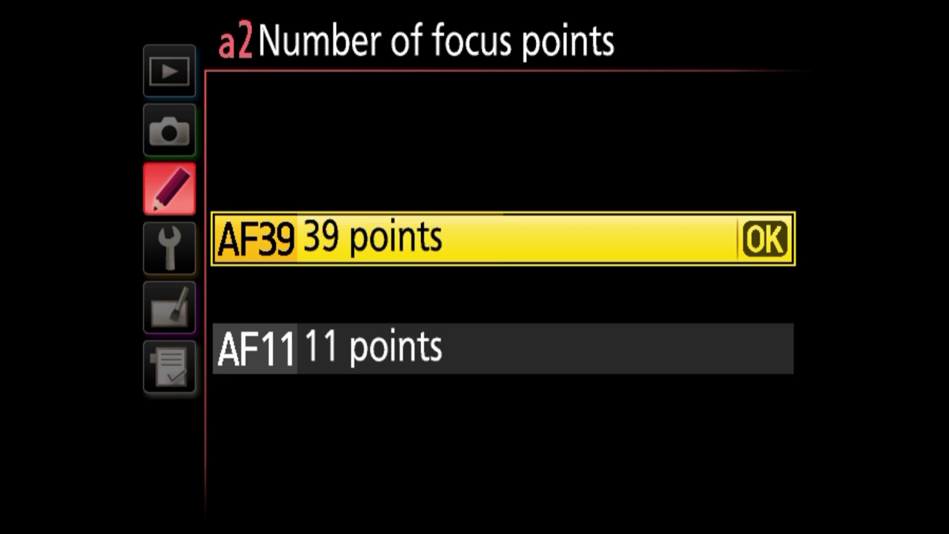
key(Return)
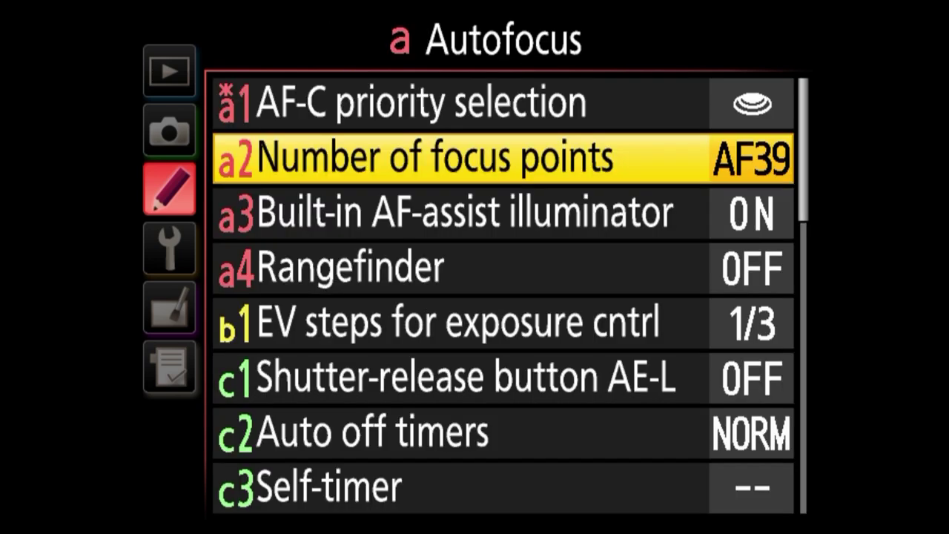
key(Down)
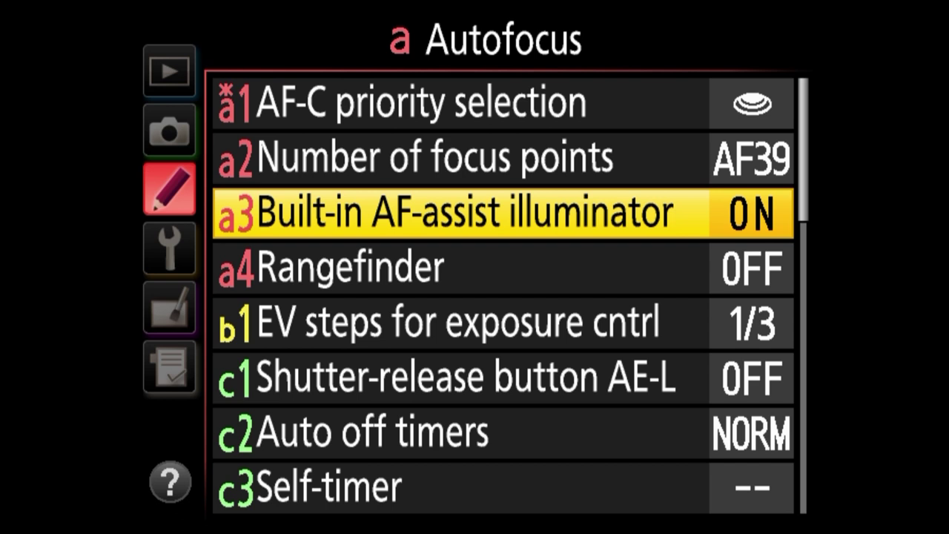
Turn the a4 Rangefinder On and move down into the Exposure section.
key(Down)
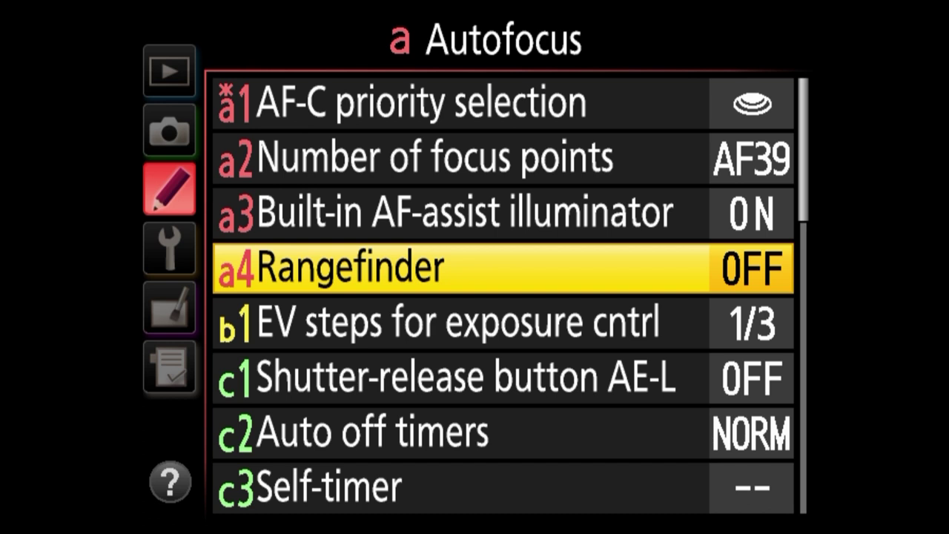
key(Right)
key(Up)
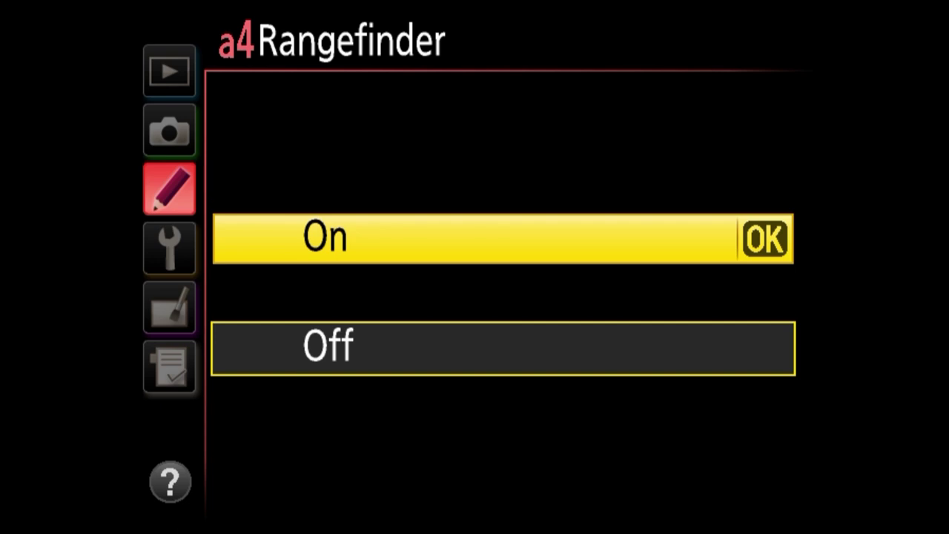
key(Return)
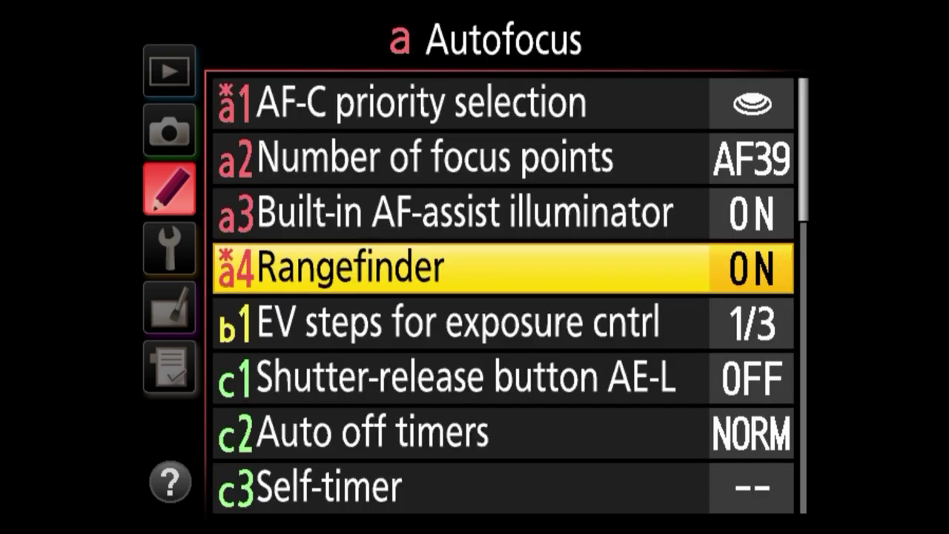
key(Down)
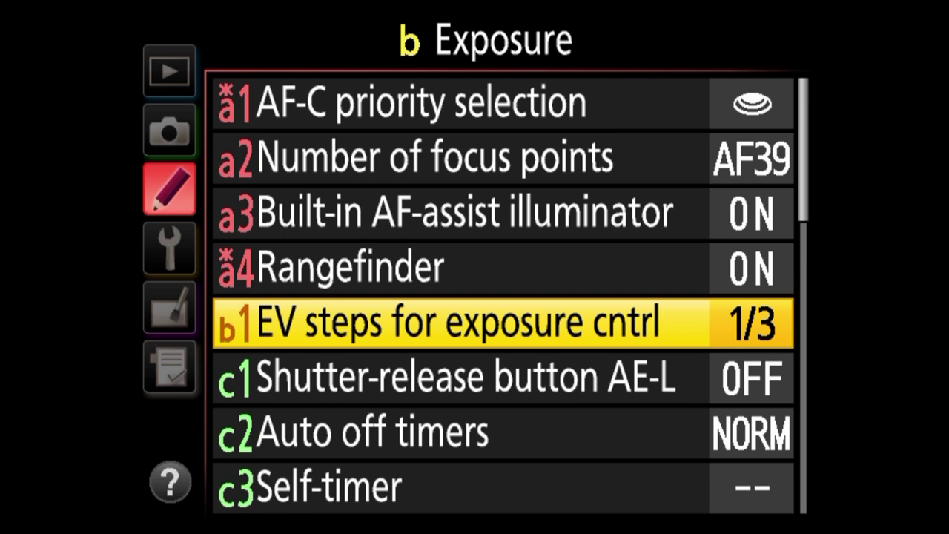
key(Left)
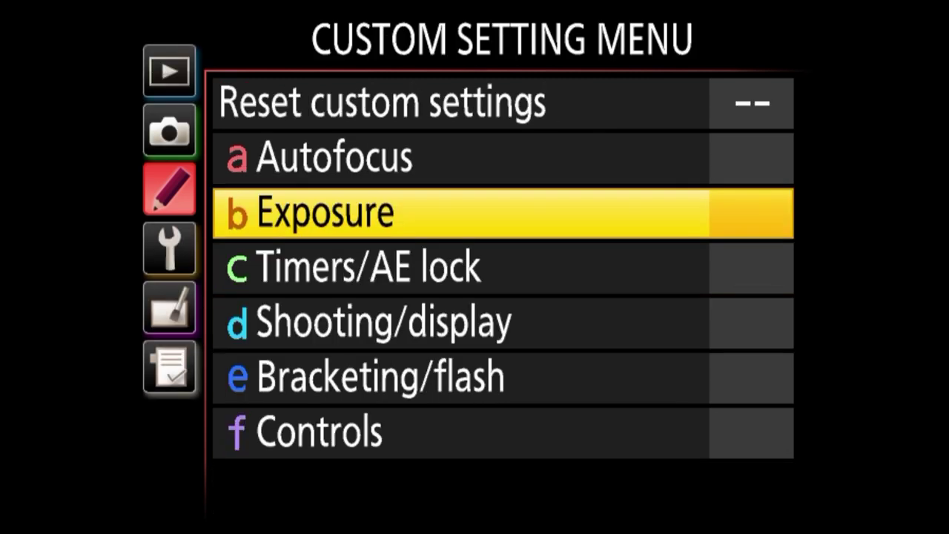
key(Right)
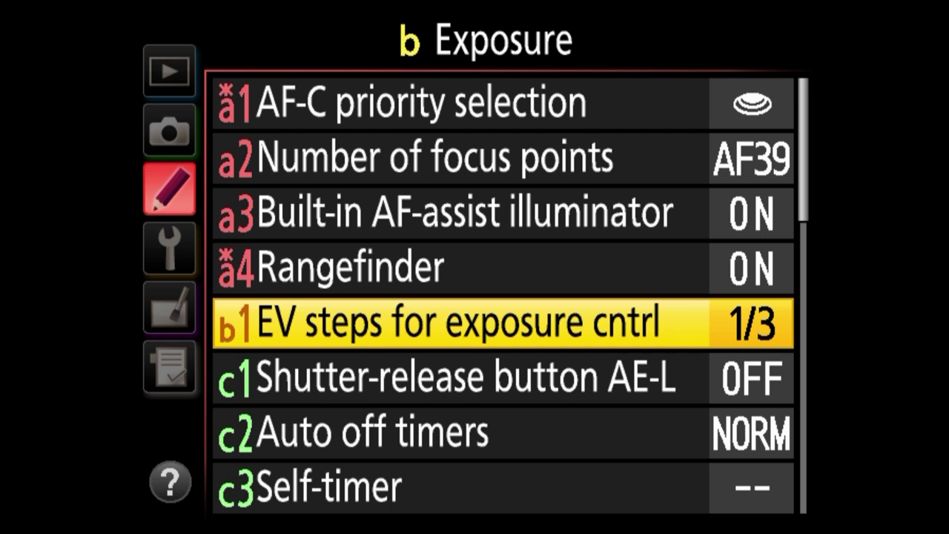
key(Right)
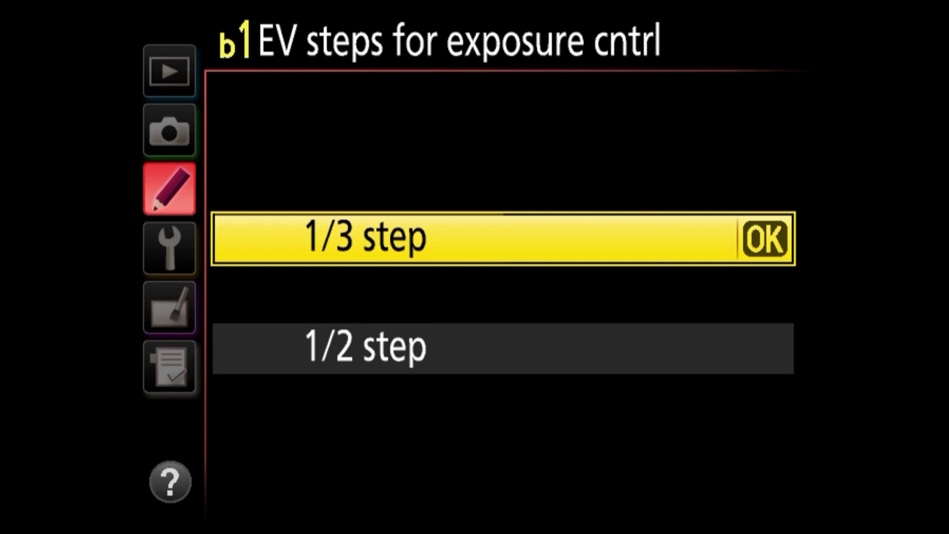
key(Return)
key(Down)
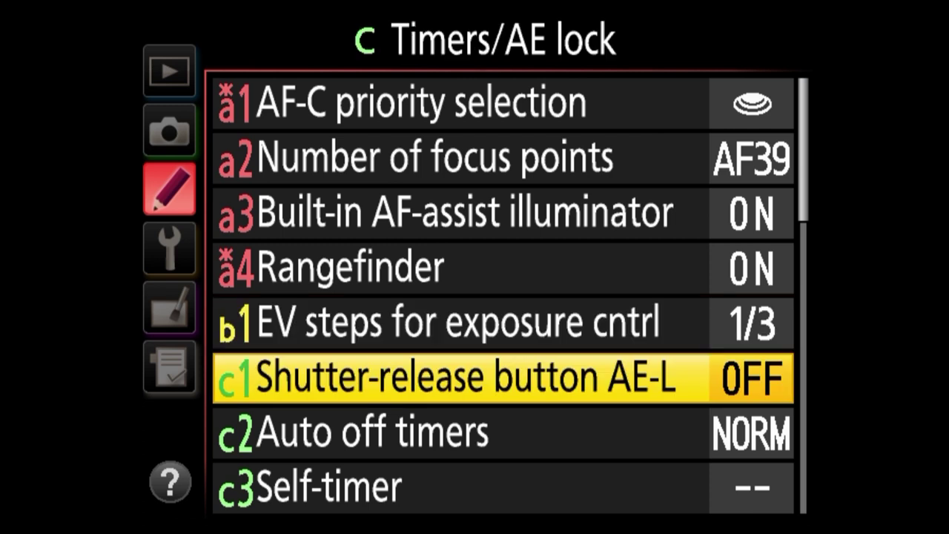
key(Left)
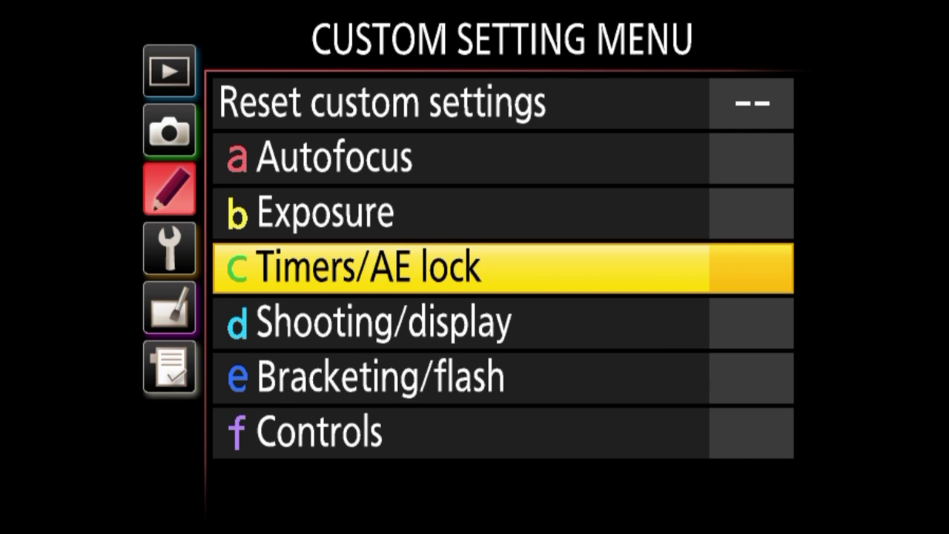
key(Right)
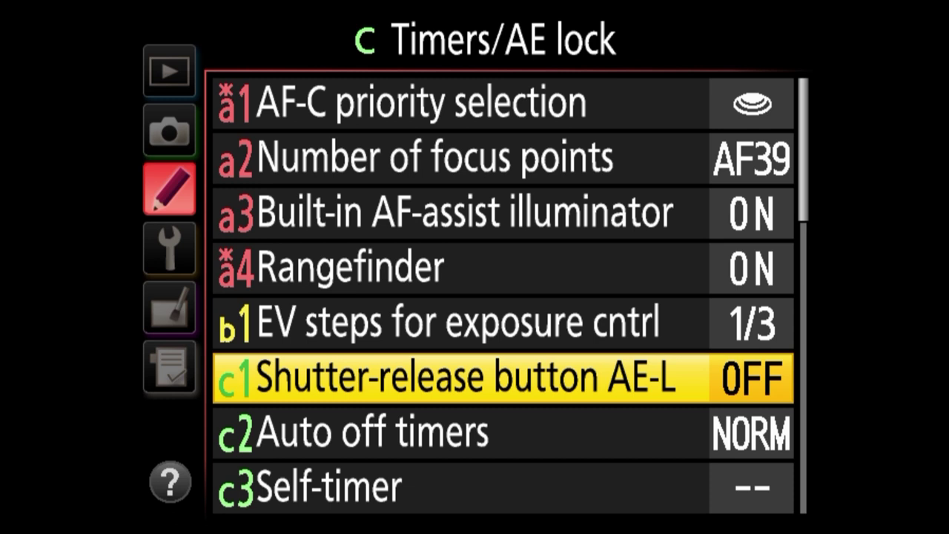
key(Left)
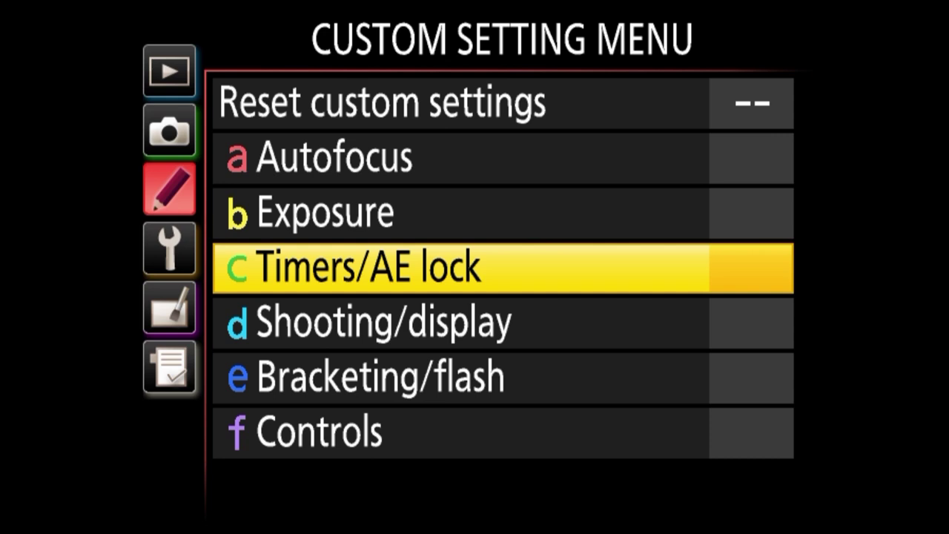
Turn c1 Shutter-release button AE-L On in the Timers/AE lock group.
key(Right)
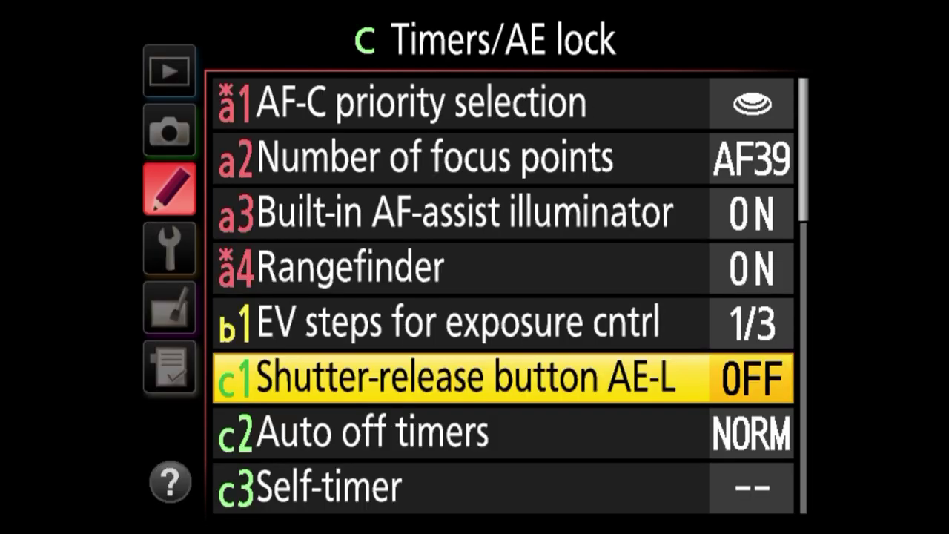
key(Right)
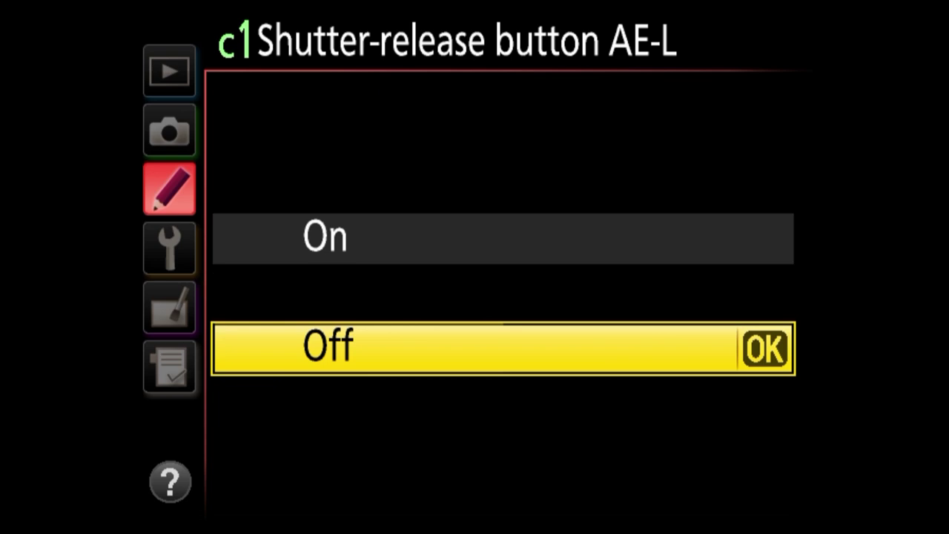
key(Up)
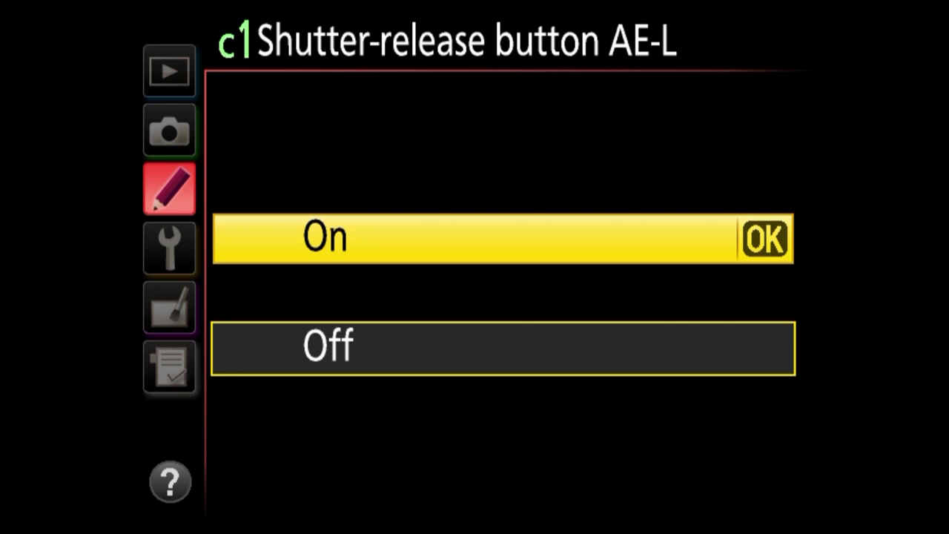
key(Return)
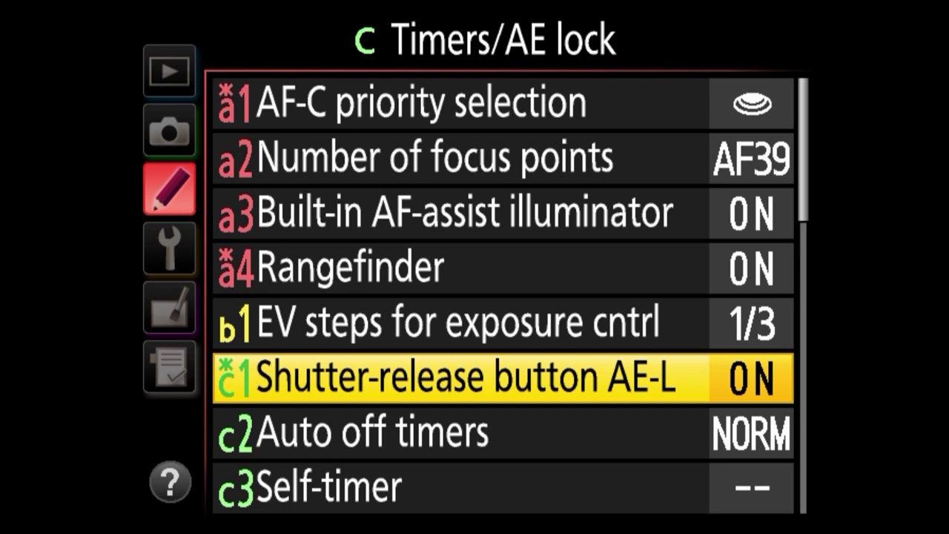
key(Down)
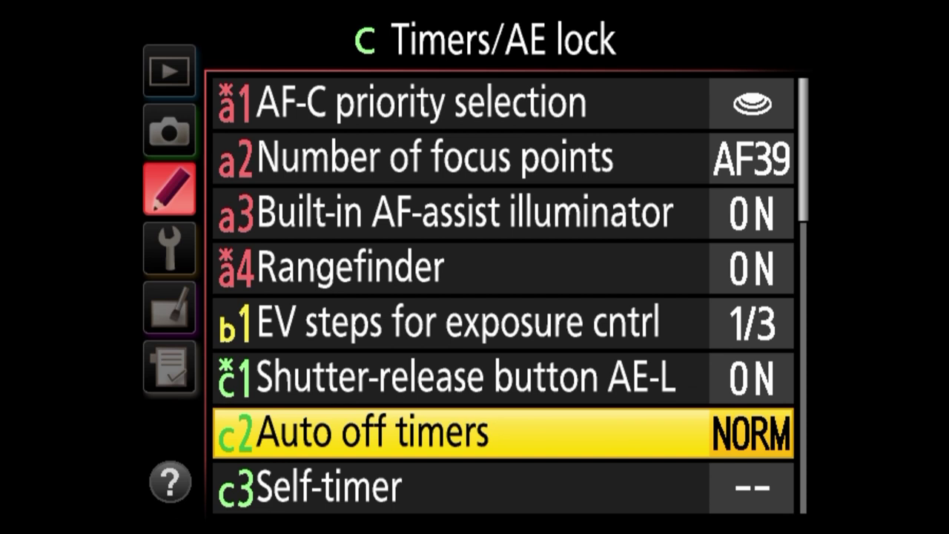
key(Right)
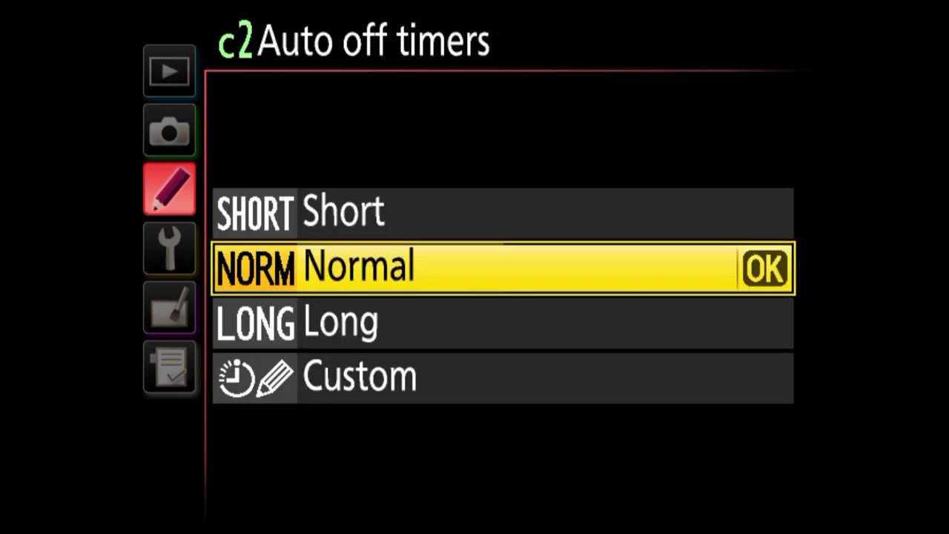
key(Up)
key(Down)
key(Down)
key(Down)
key(Up)
key(Up)
key(Up)
key(Down)
key(Down)
key(Down)
key(Right)
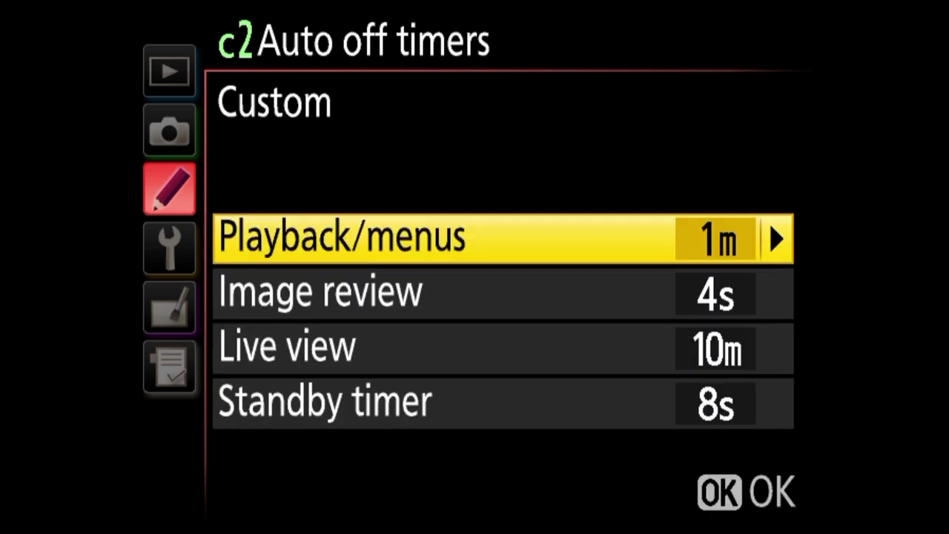
key(Down)
key(Down)
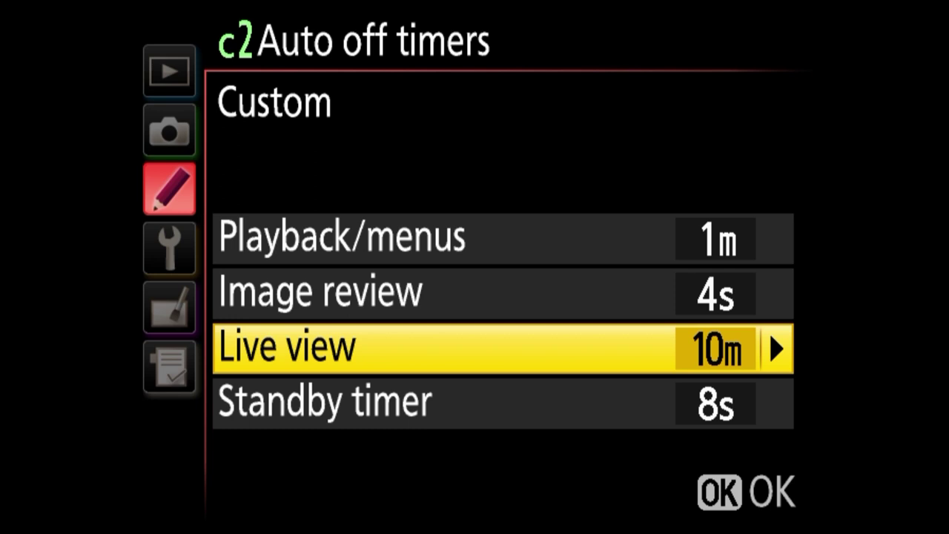
key(Down)
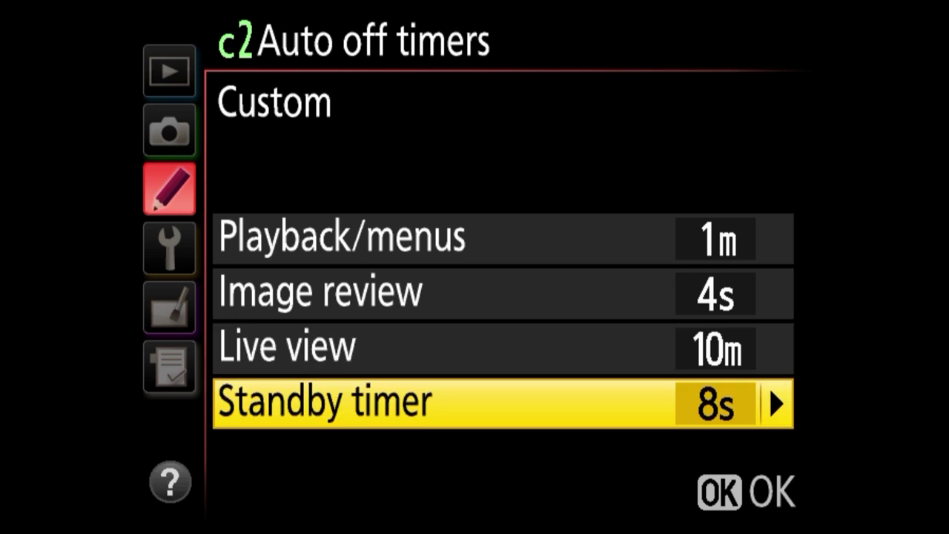
key(Left)
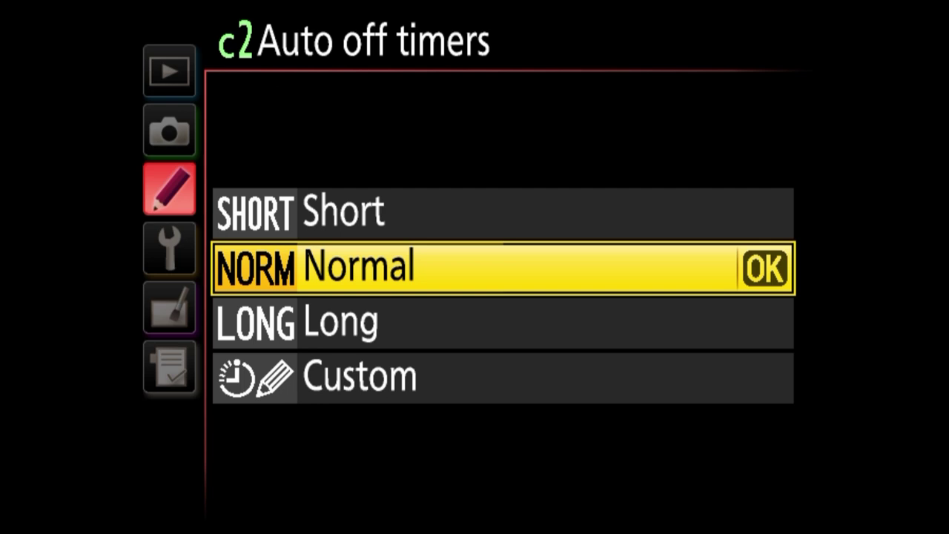
key(Left)
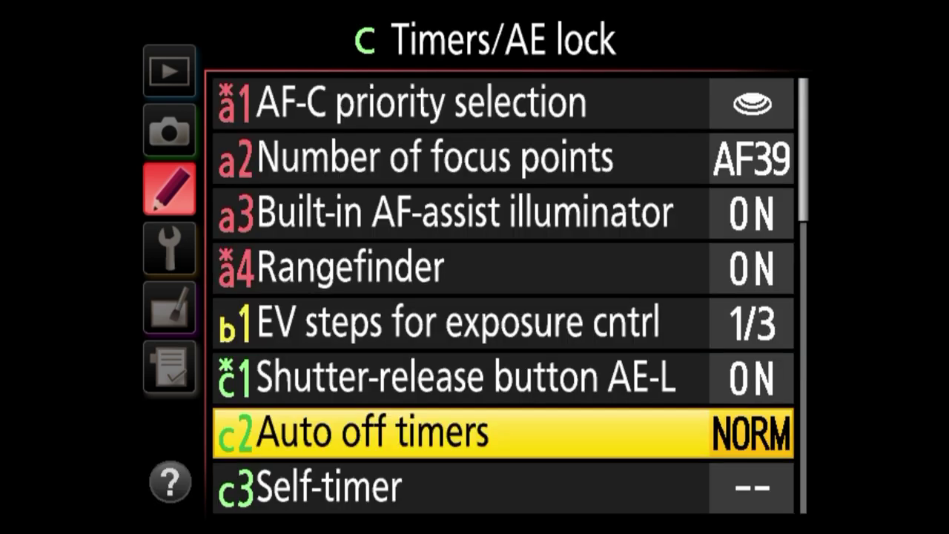
key(Down)
key(Up)
key(Down)
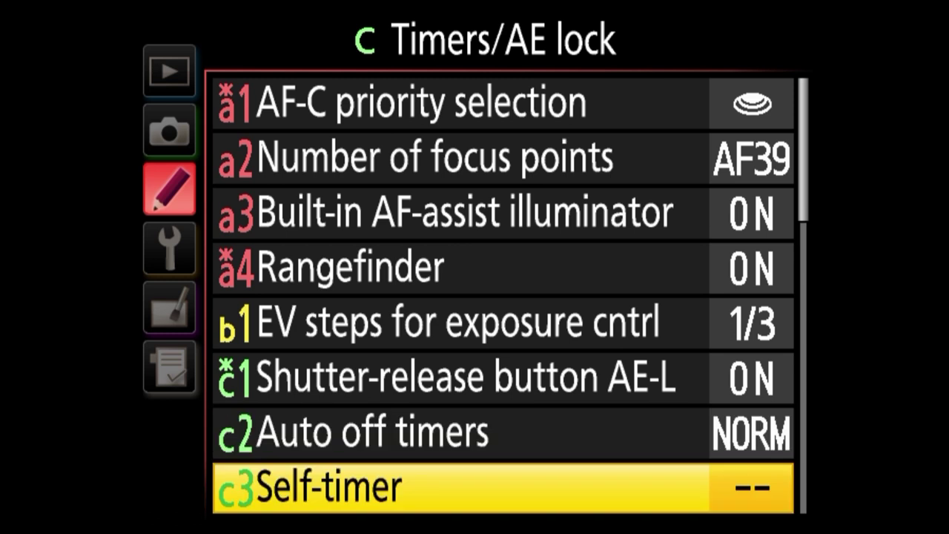
key(Right)
key(Up)
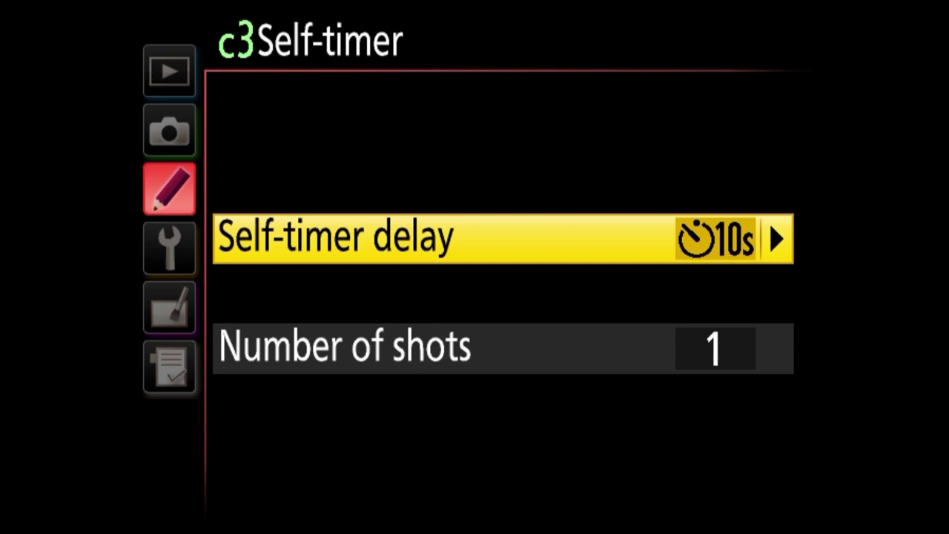
key(Right)
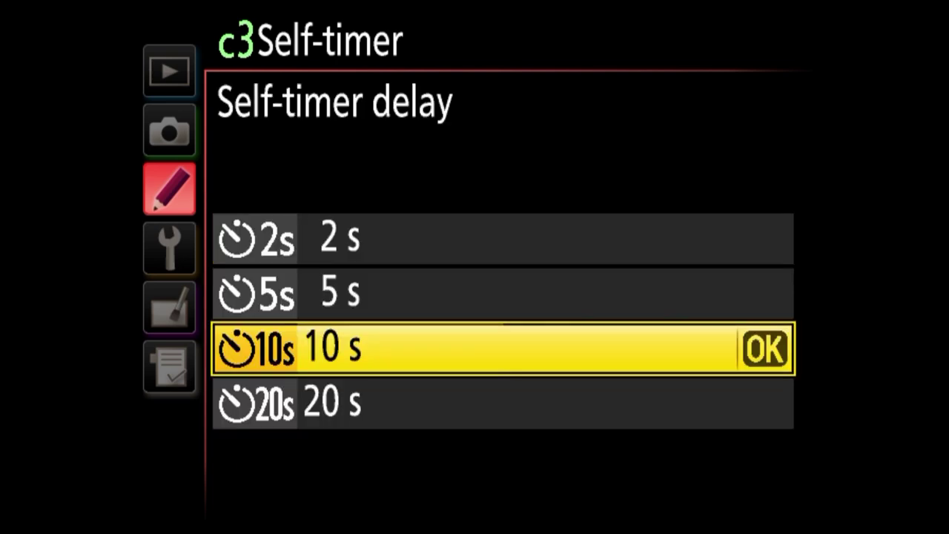
key(Up)
key(Up)
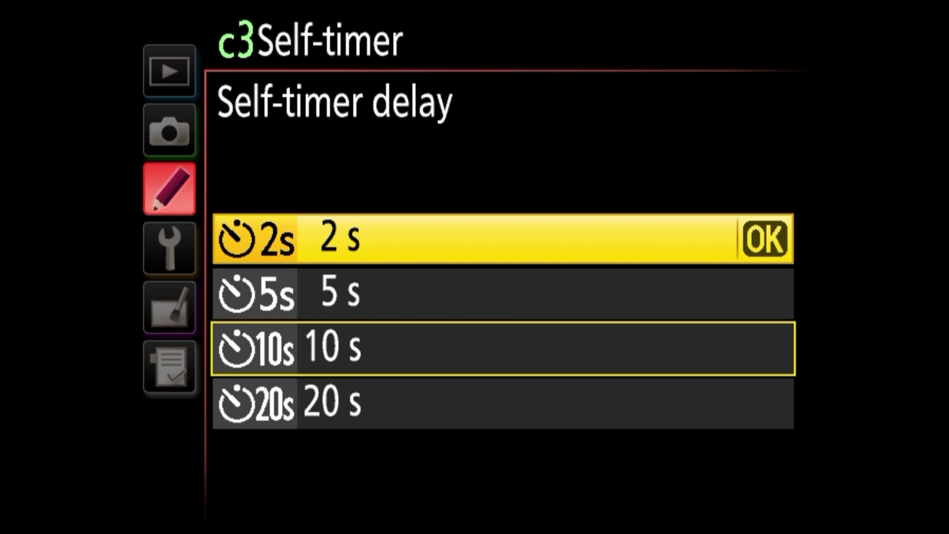
key(Down)
key(Down)
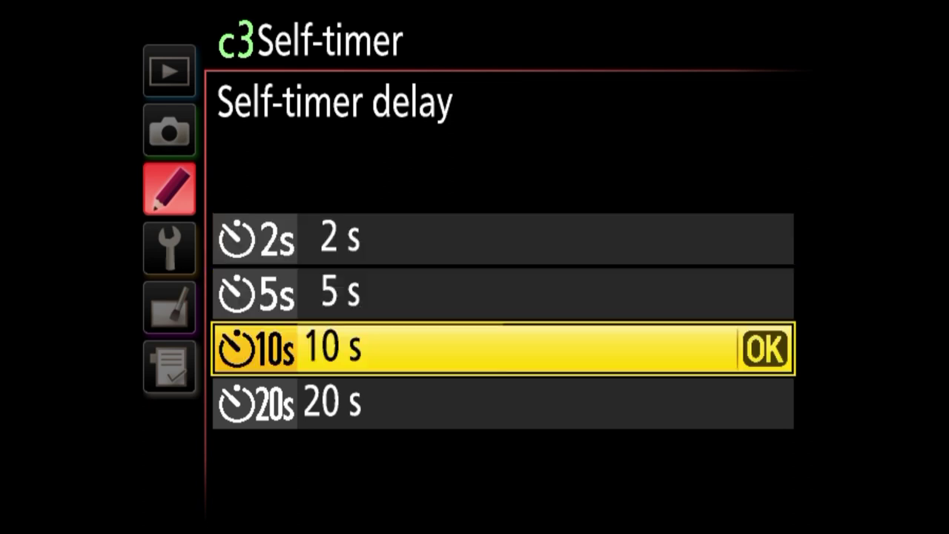
key(Return)
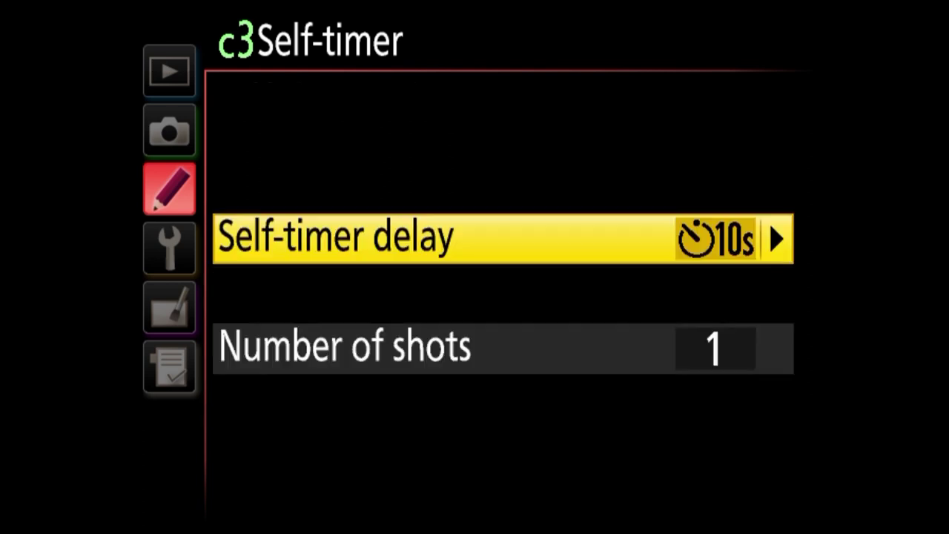
key(Down)
key(Right)
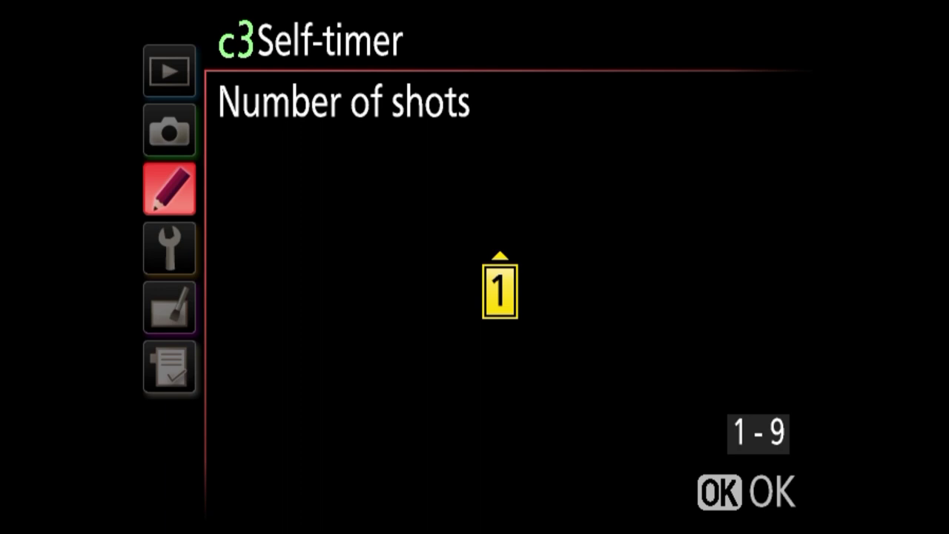
key(Up)
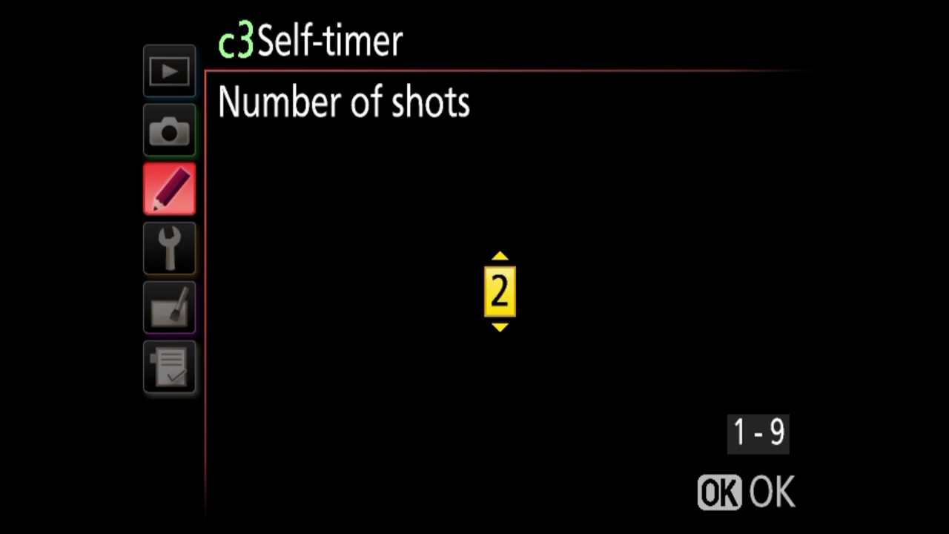
key(Down)
key(Return)
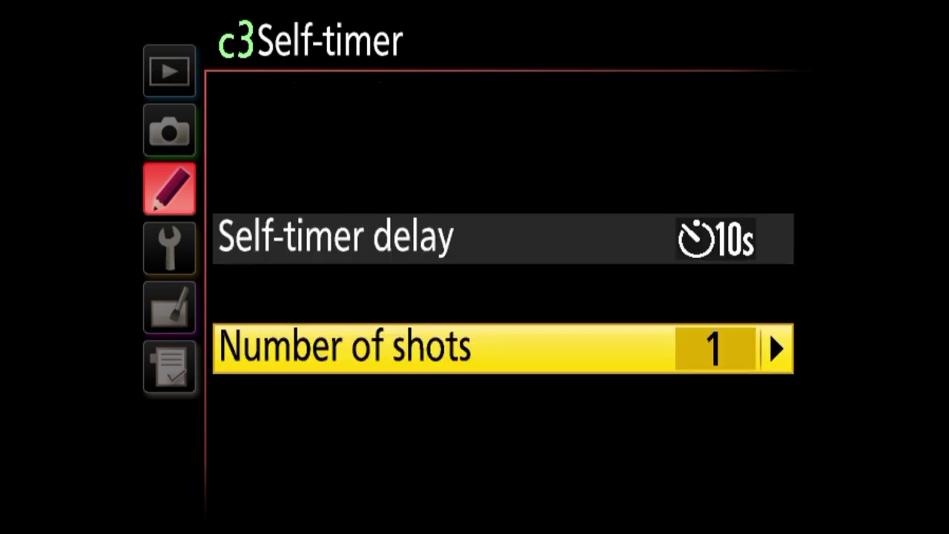
key(Left)
key(Down)
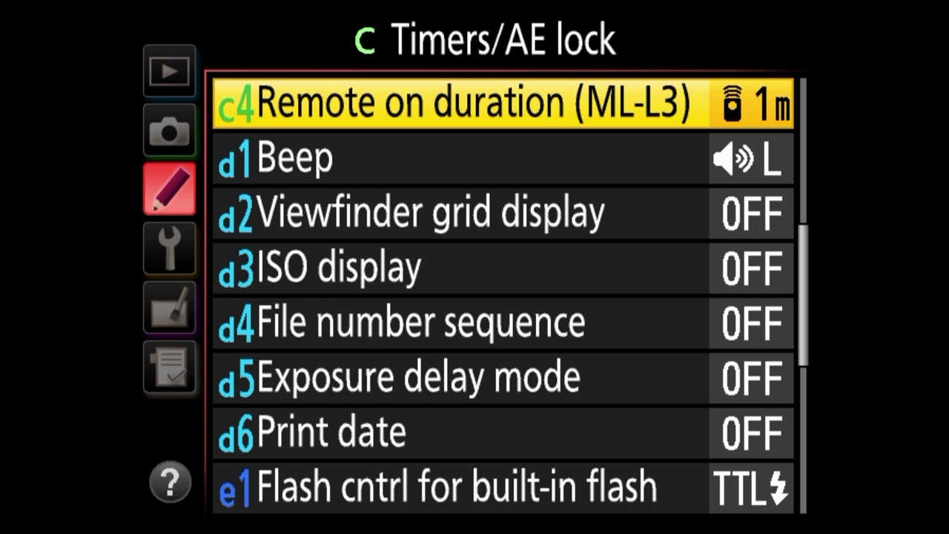
Browse c4 Remote on duration from 1 to 15 min, cancel to keep 1 min, and return to the groups.
key(Right)
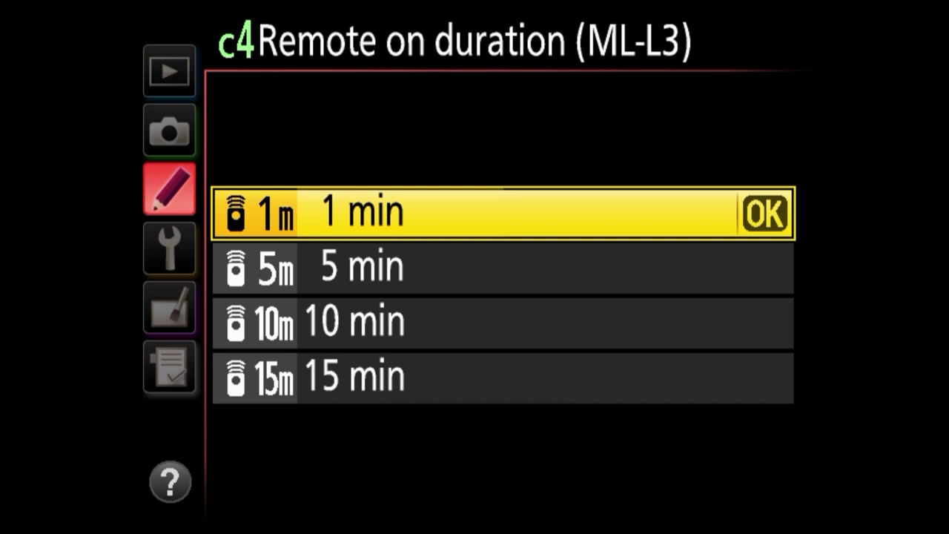
key(Down)
key(Down)
key(Down)
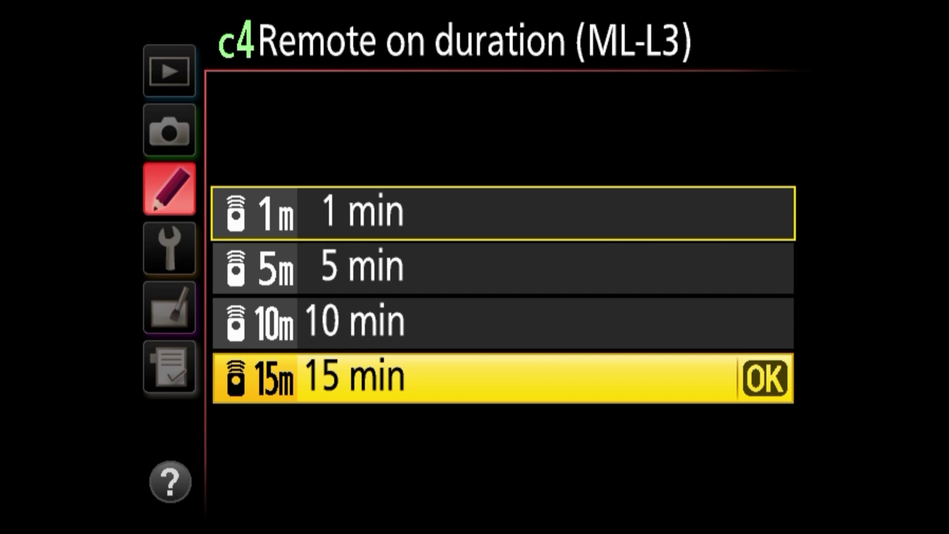
key(Up)
key(Up)
key(Up)
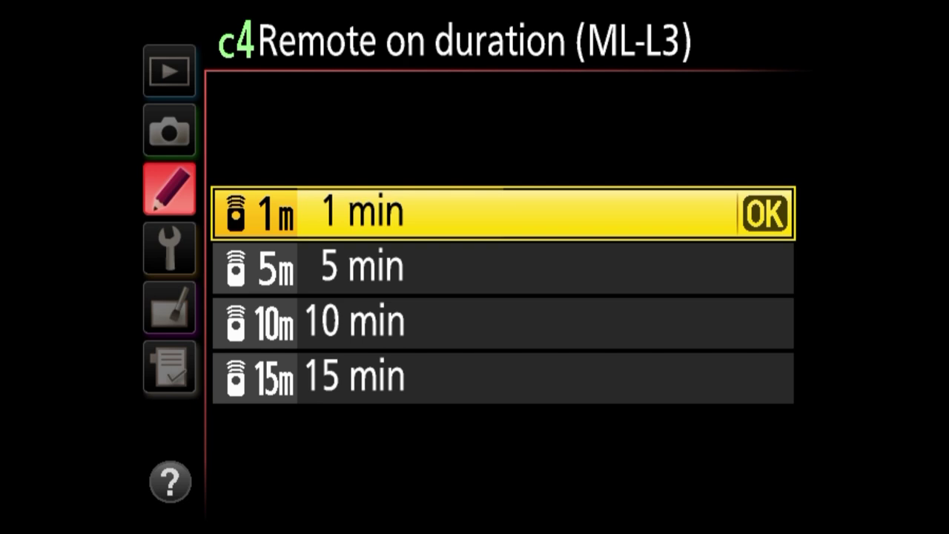
key(Down)
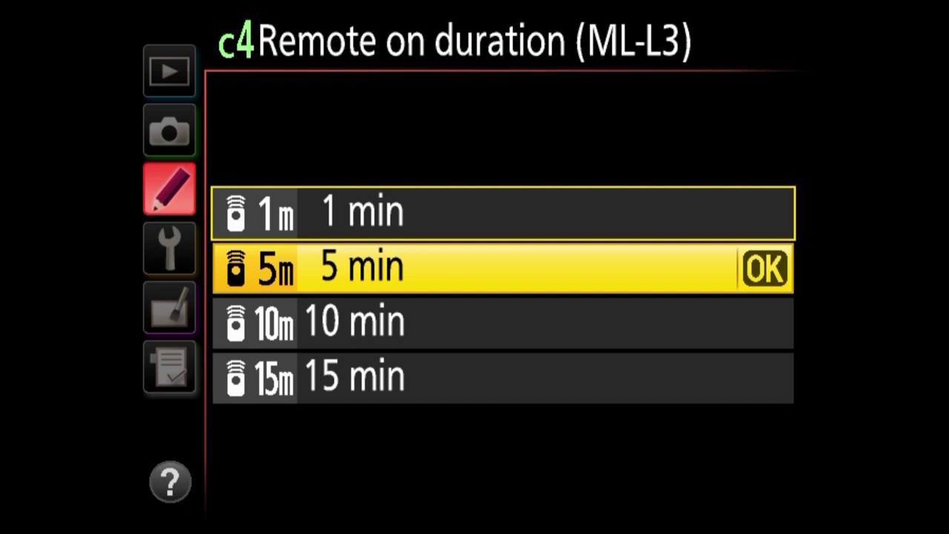
key(Down)
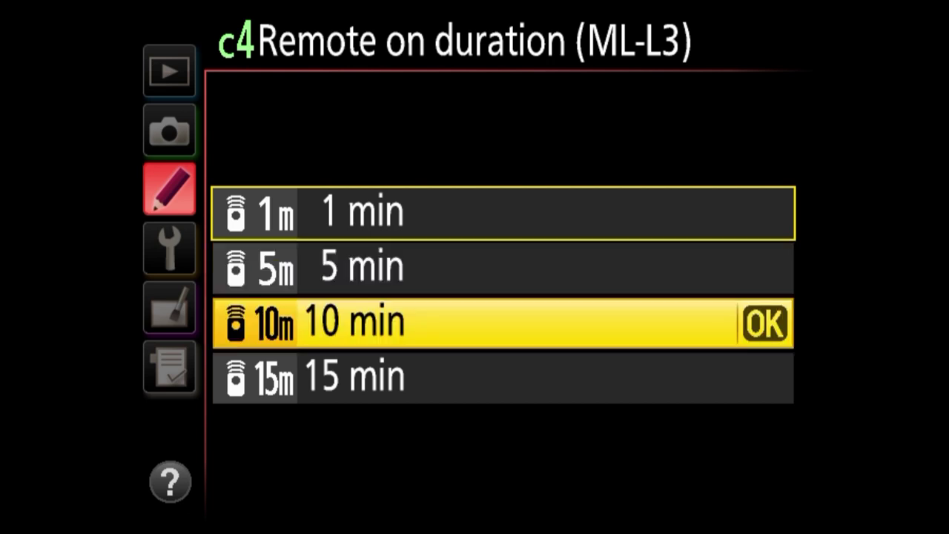
key(Down)
key(Up)
key(Up)
key(Up)
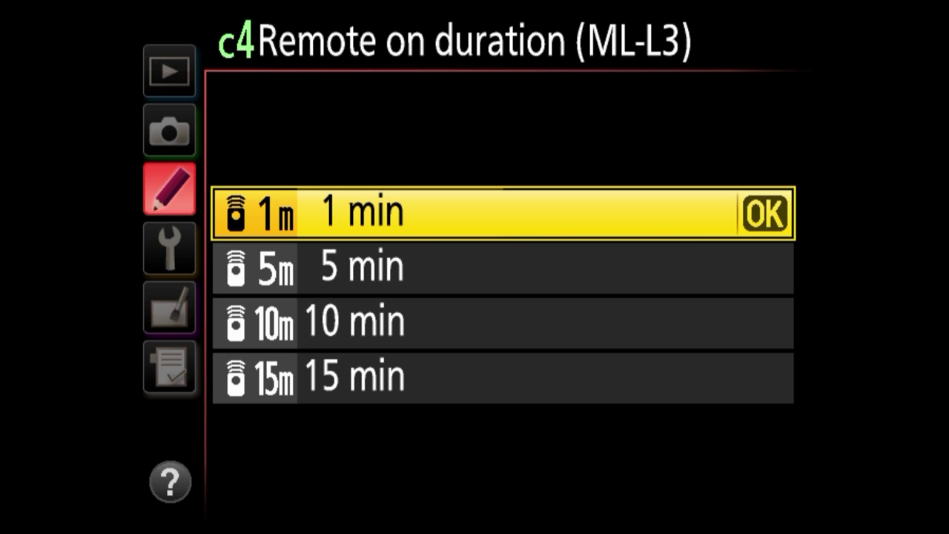
key(Down)
key(Down)
key(Down)
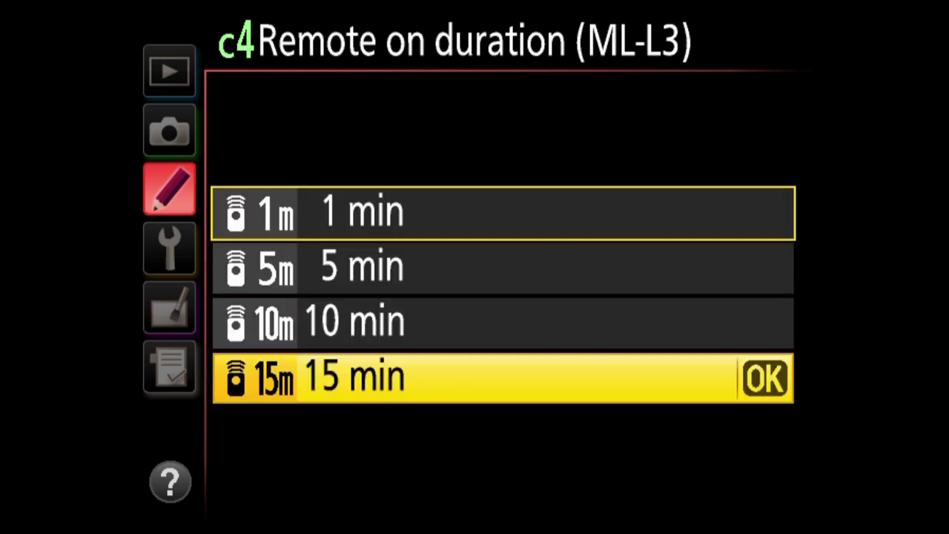
key(Left)
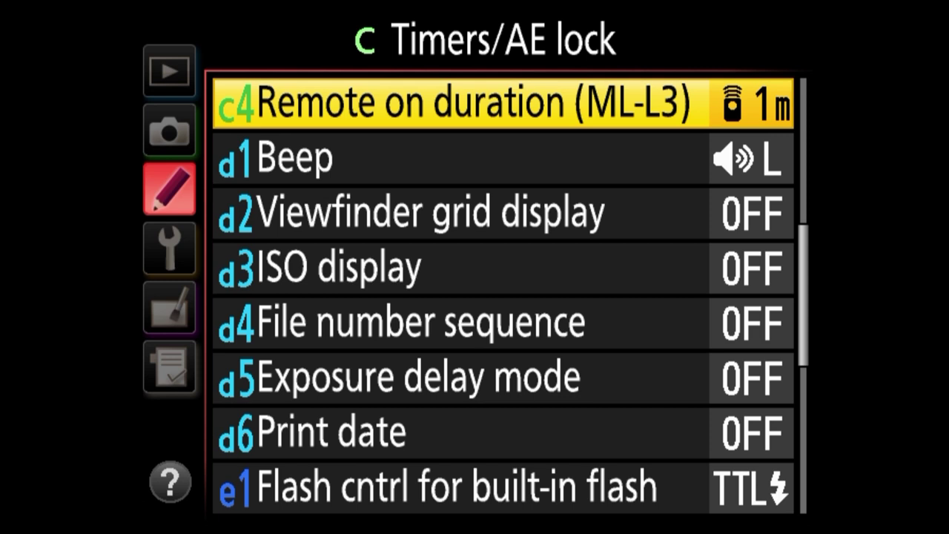
key(Down)
key(Left)
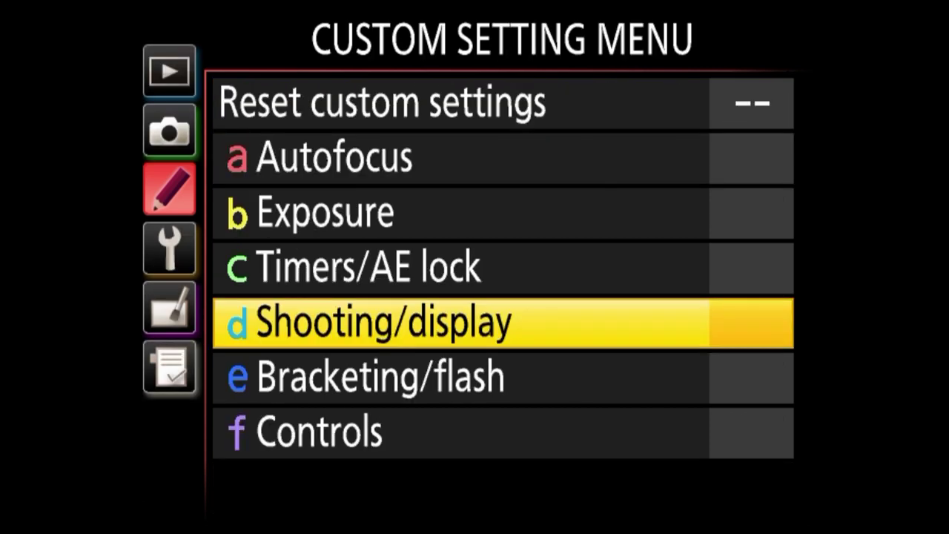
In Shooting/display, compare the High and Low d1 Beep levels, then set Beep to Off.
key(Right)
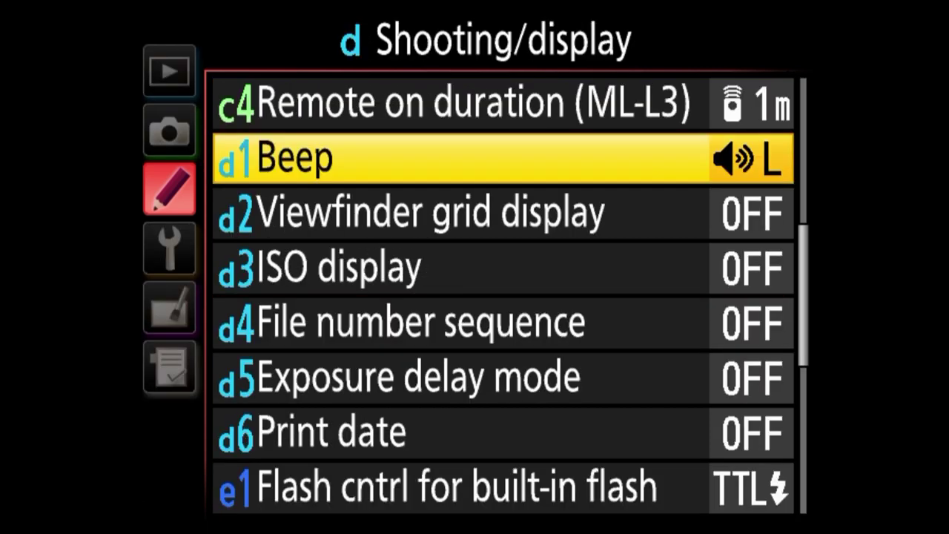
key(Right)
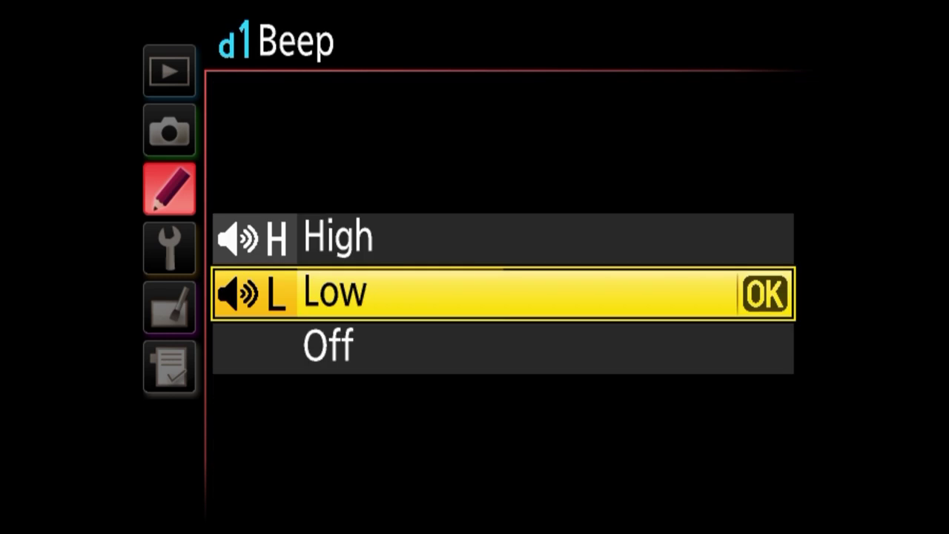
key(Up)
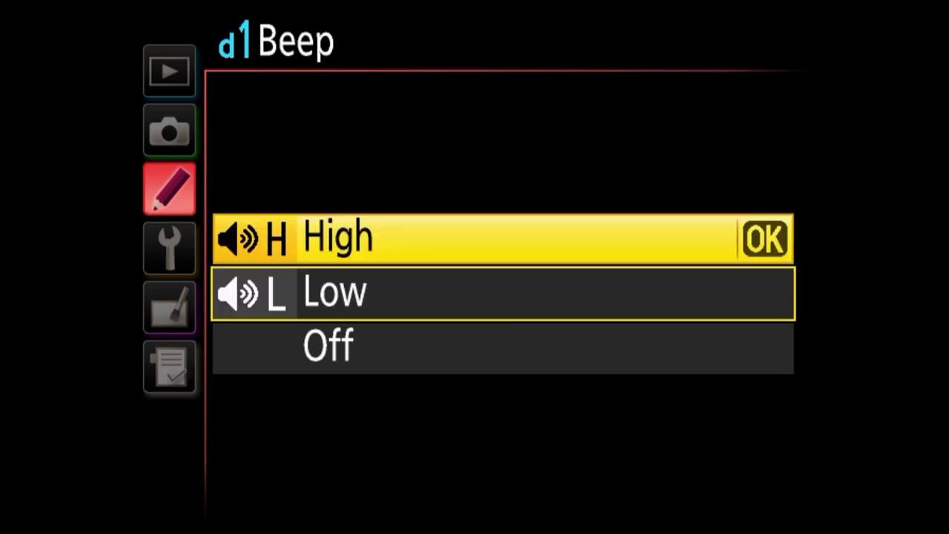
key(Down)
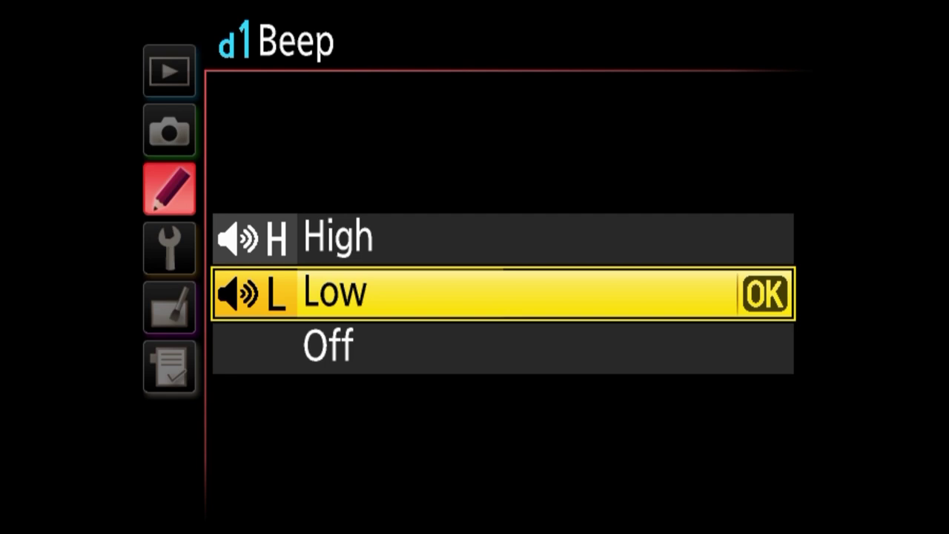
key(Up)
key(Down)
key(Down)
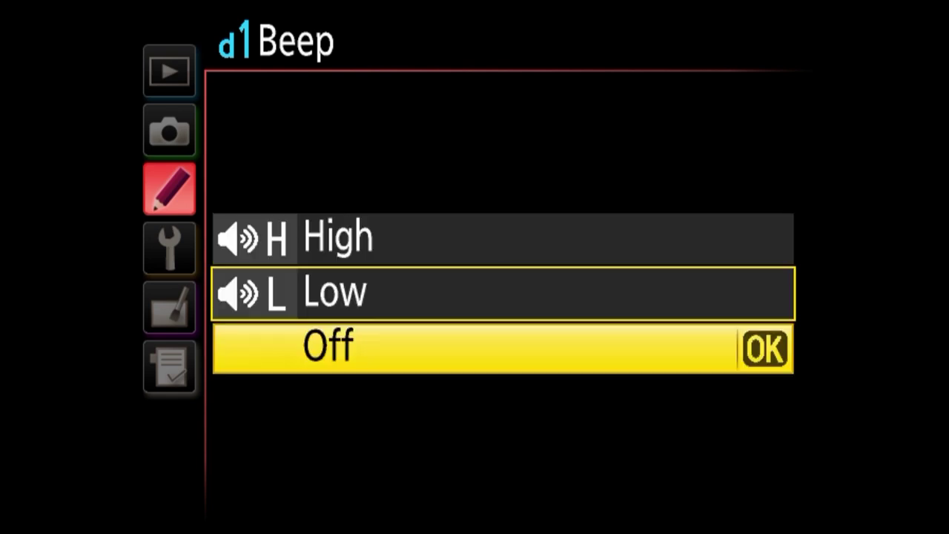
key(Up)
key(Up)
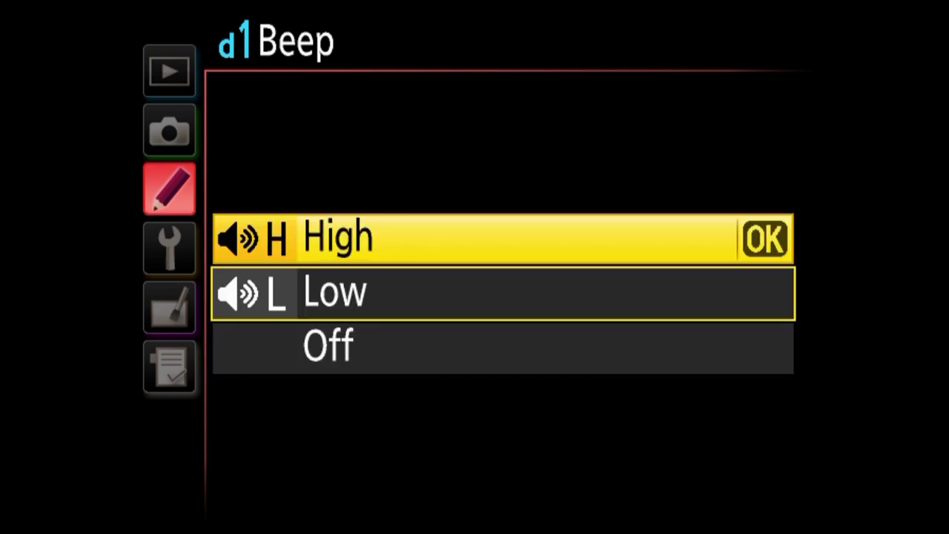
key(Down)
key(Up)
key(Down)
key(Down)
key(Return)
key(Down)
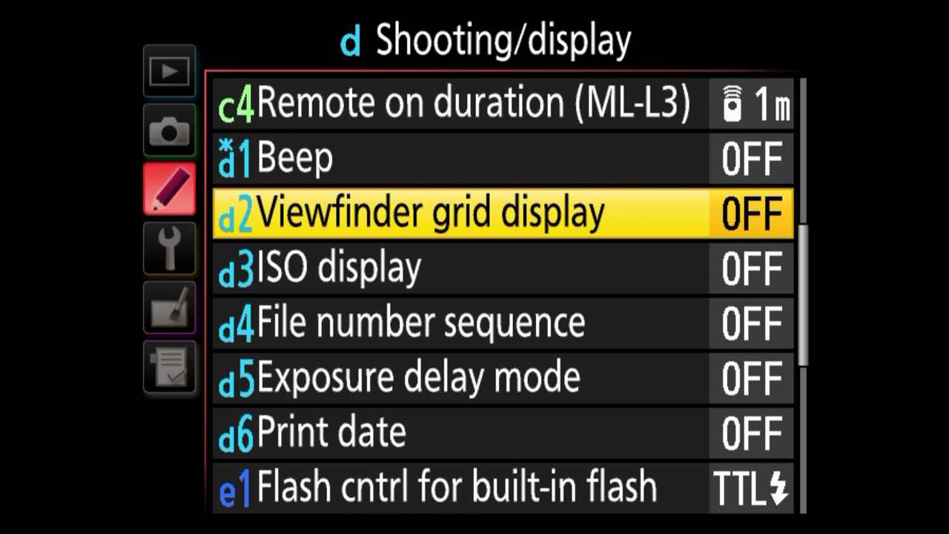
Turn the d2 Viewfinder grid display On, then bring up the d3 ISO display choices.
key(Right)
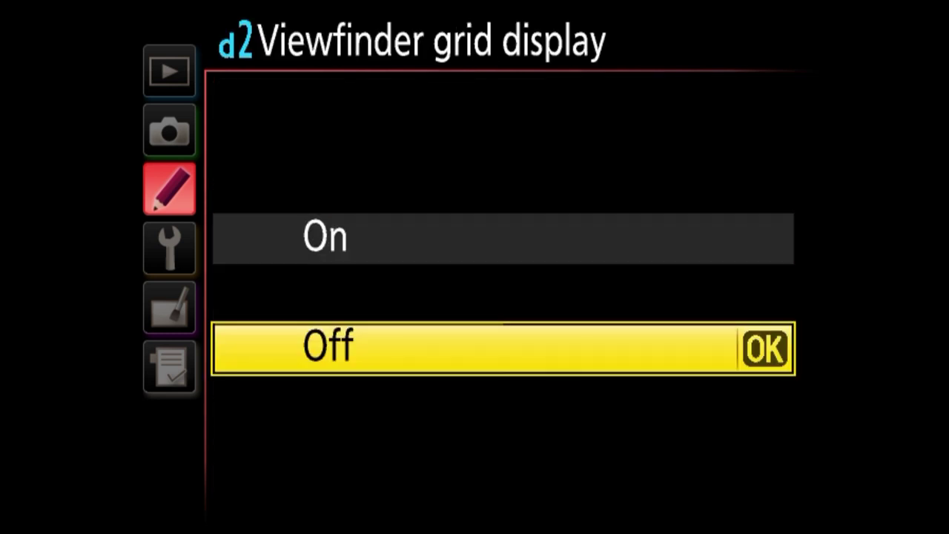
key(Up)
key(Return)
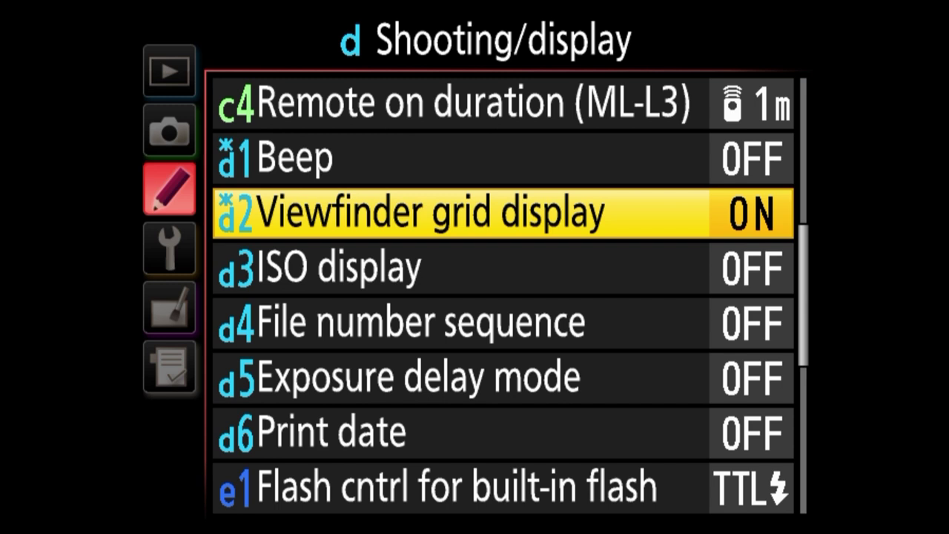
key(Down)
key(Right)
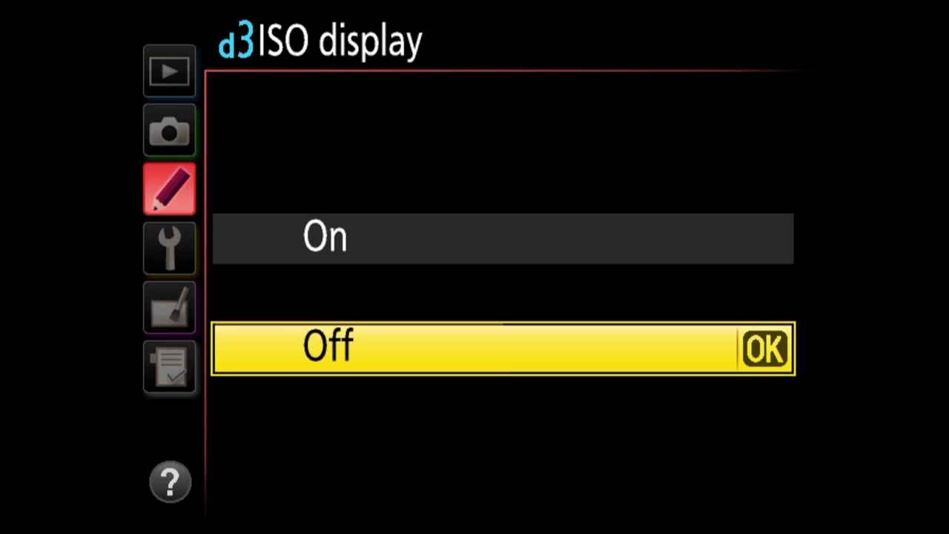
Switch d3 ISO display On, then back to Off, leaving it unchanged.
key(Up)
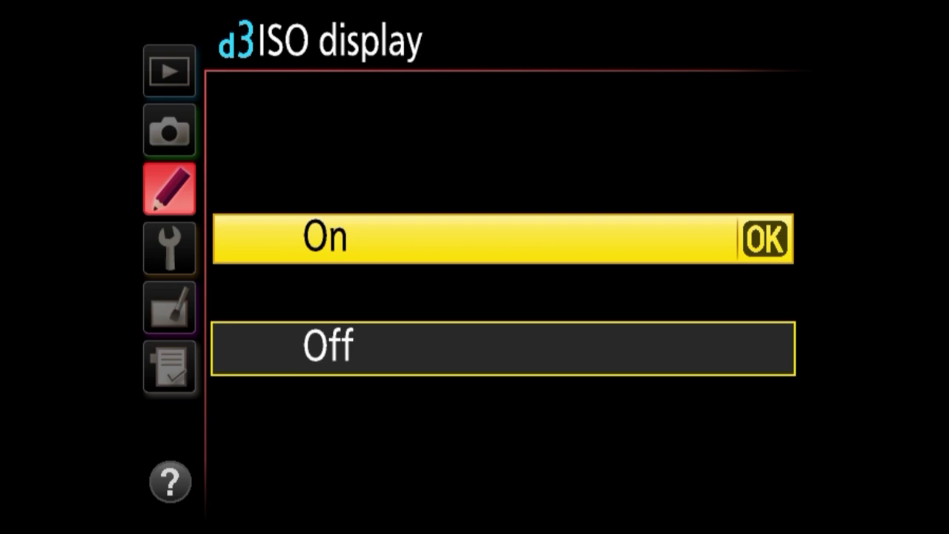
key(Return)
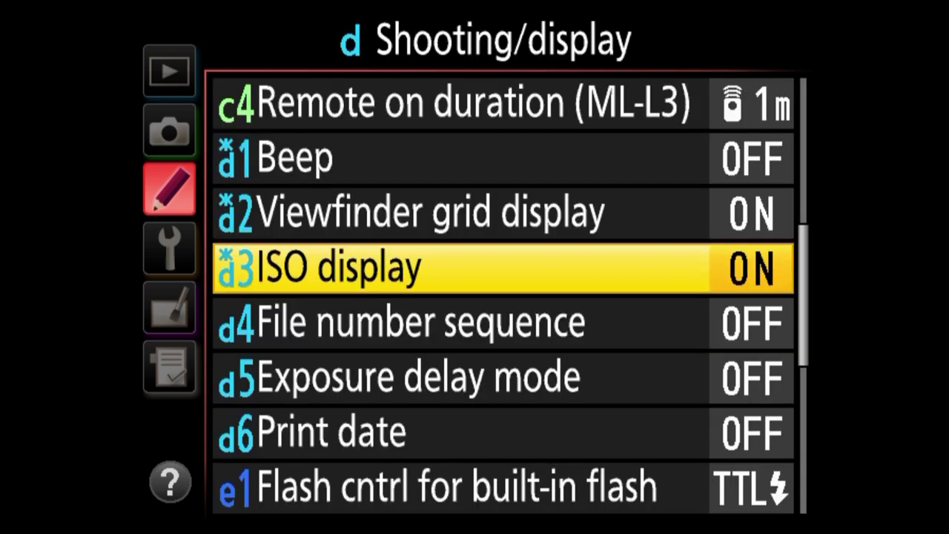
key(Right)
key(Down)
key(Return)
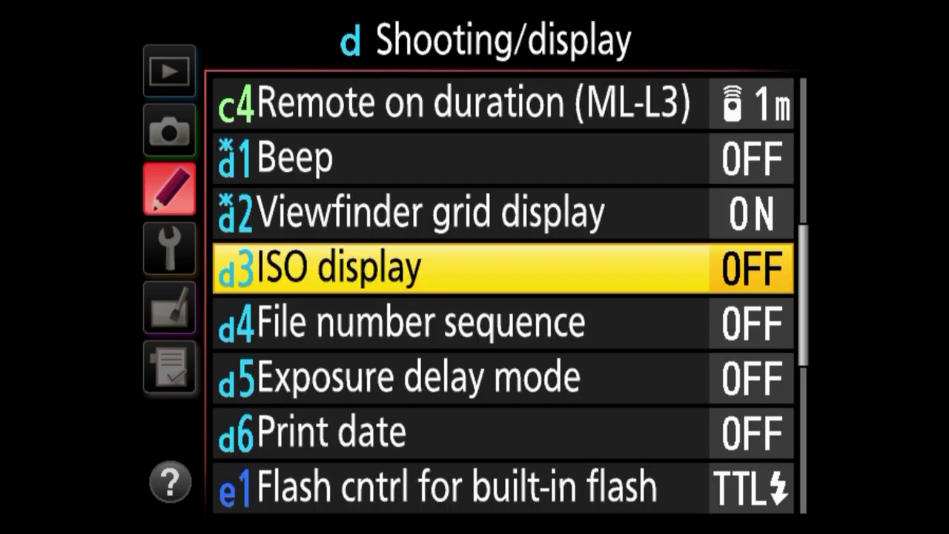
key(Down)
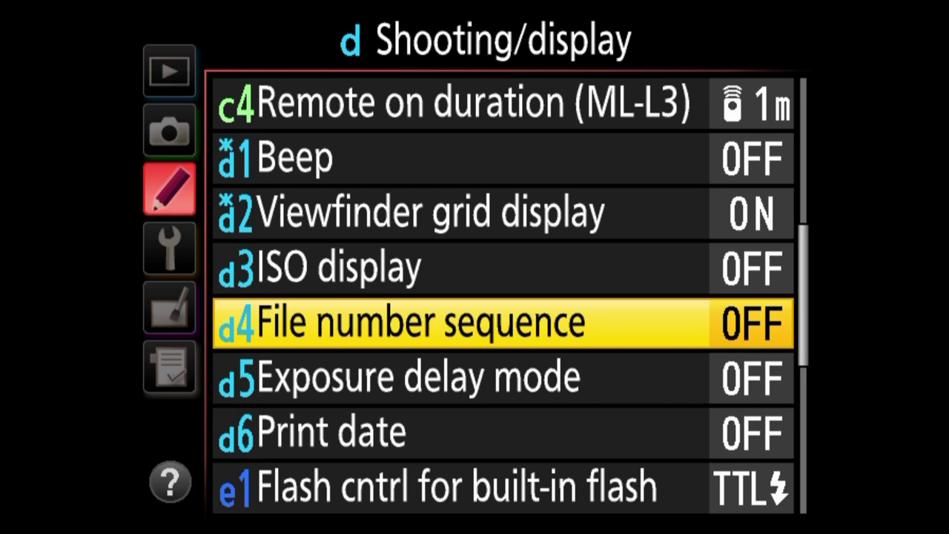
Set d4 File number sequence to On, check the Reset option, and confirm On again.
key(Right)
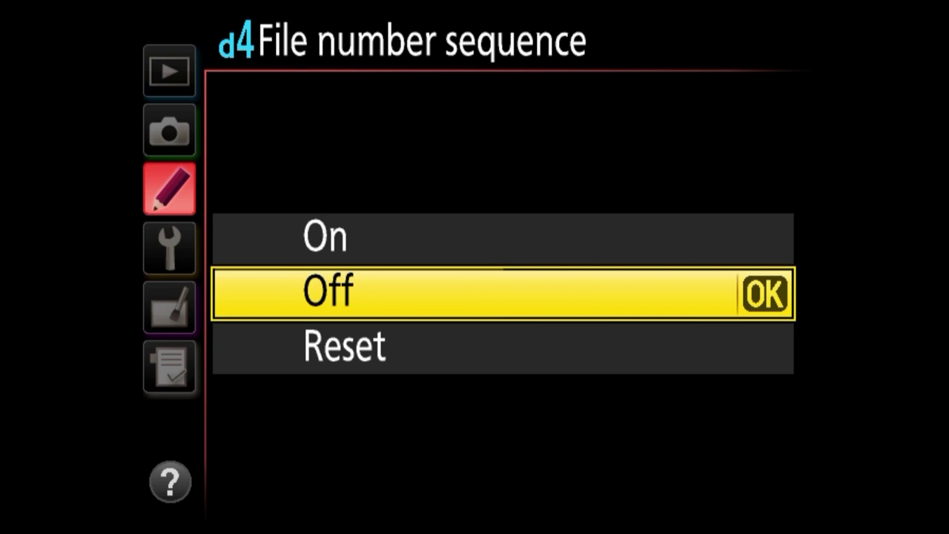
key(Up)
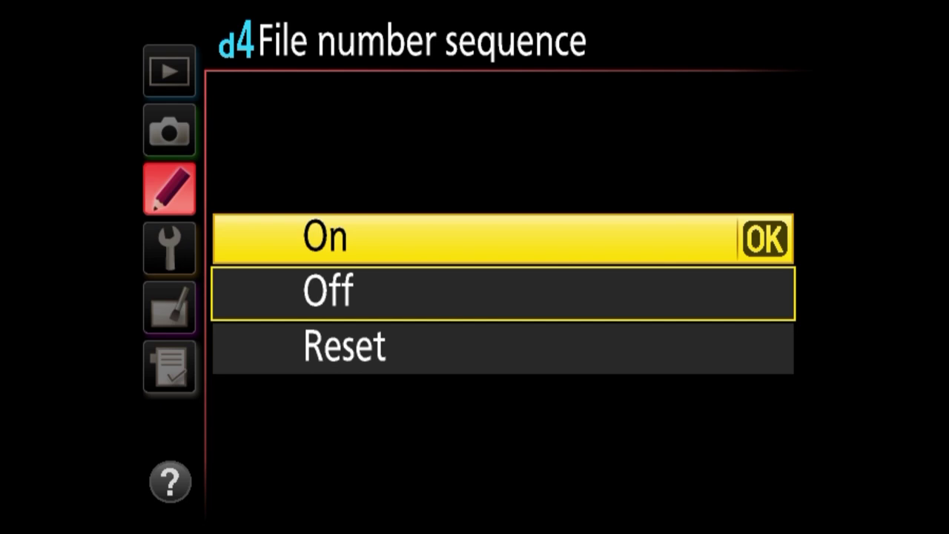
key(Down)
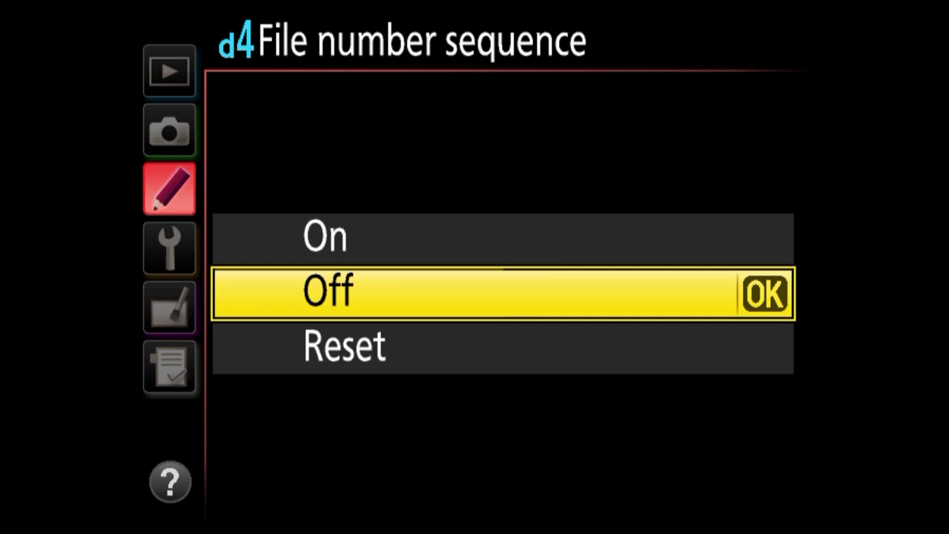
click(503, 238)
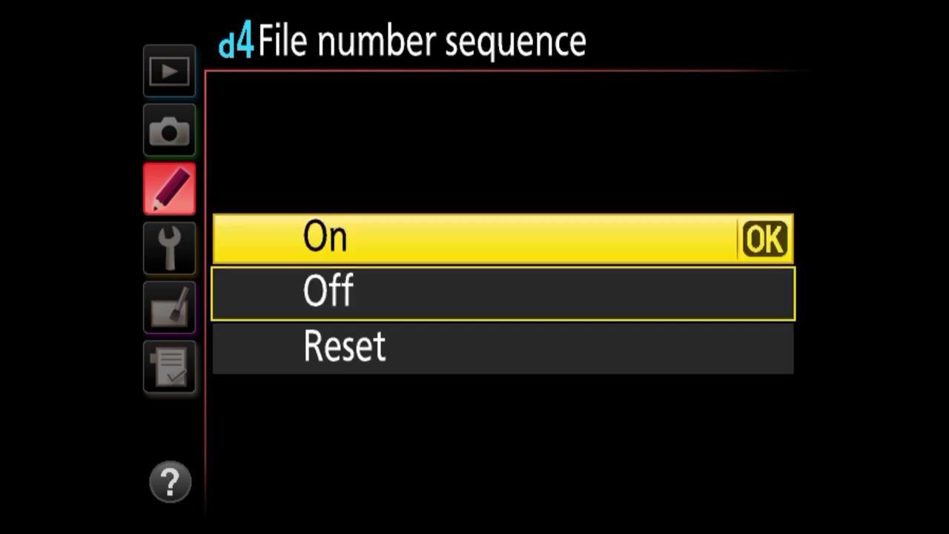
key(Return)
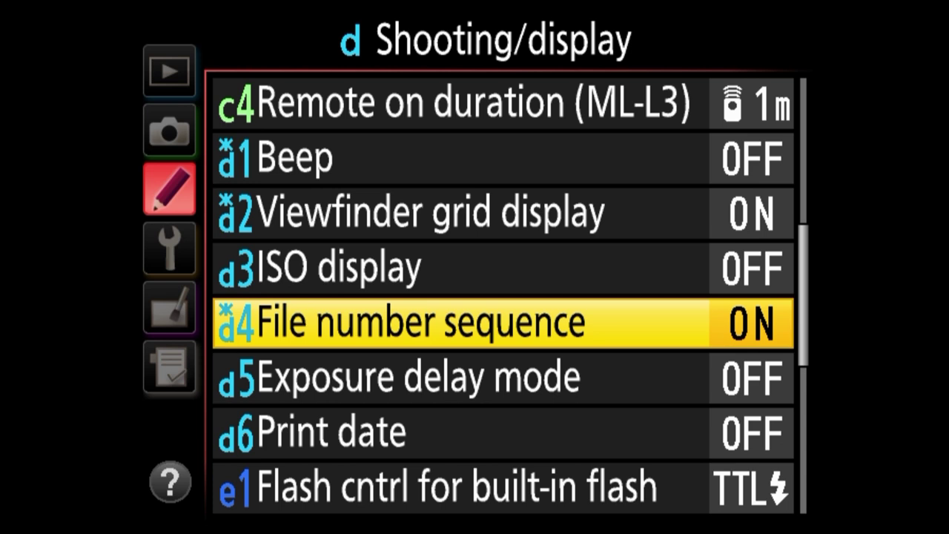
key(Right)
key(Down)
key(Down)
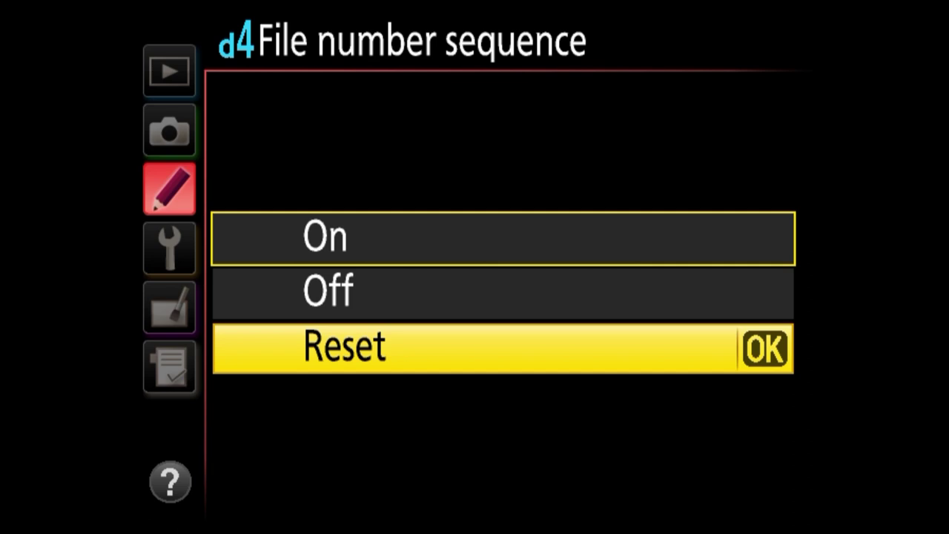
key(Up)
key(Up)
key(Return)
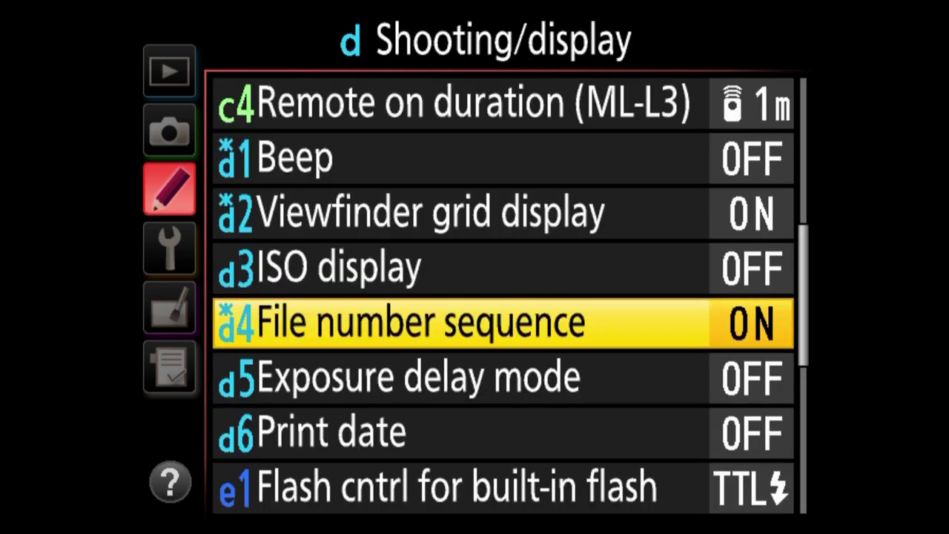
key(Down)
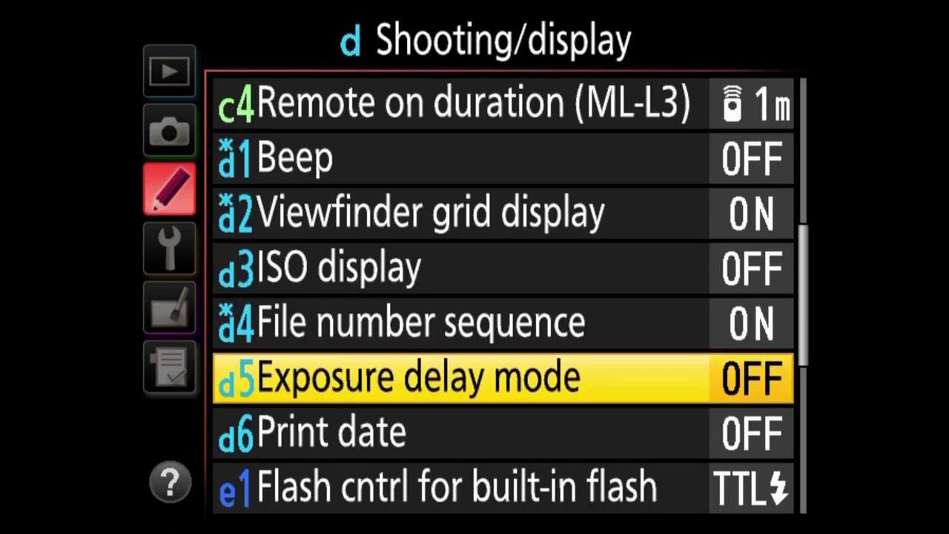
key(Right)
key(Up)
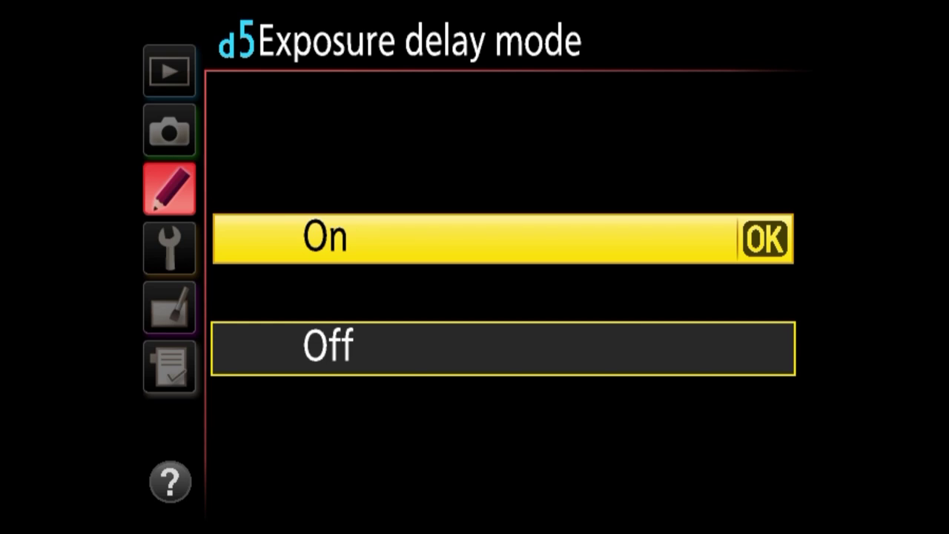
key(Return)
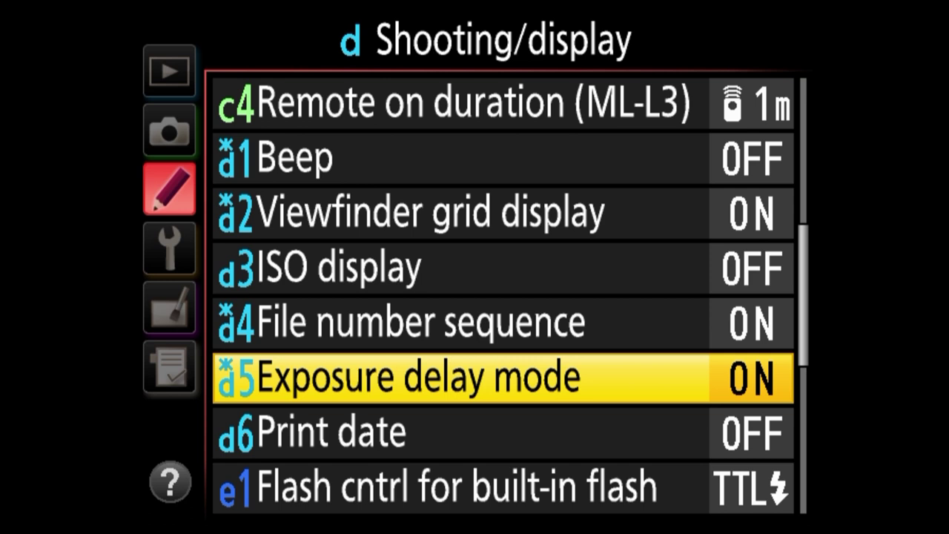
key(Return)
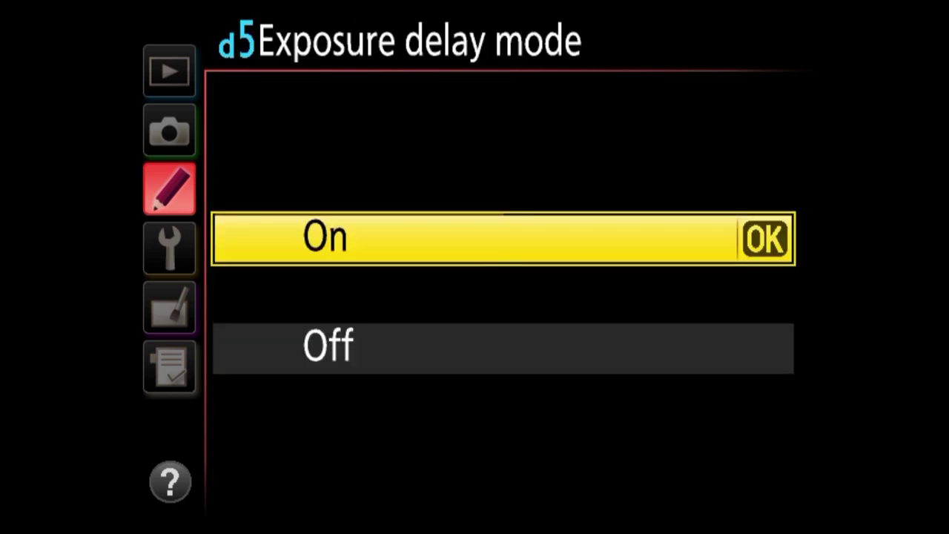
key(Down)
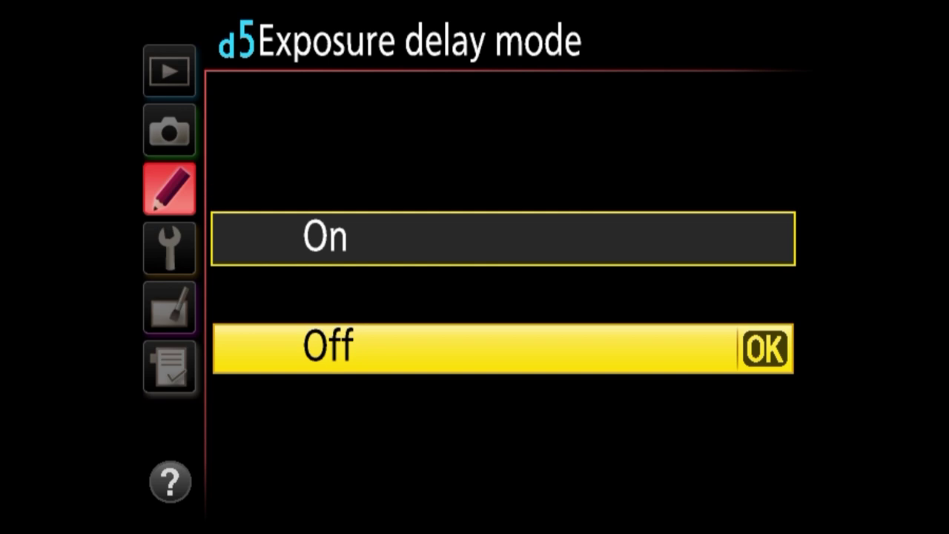
key(Return)
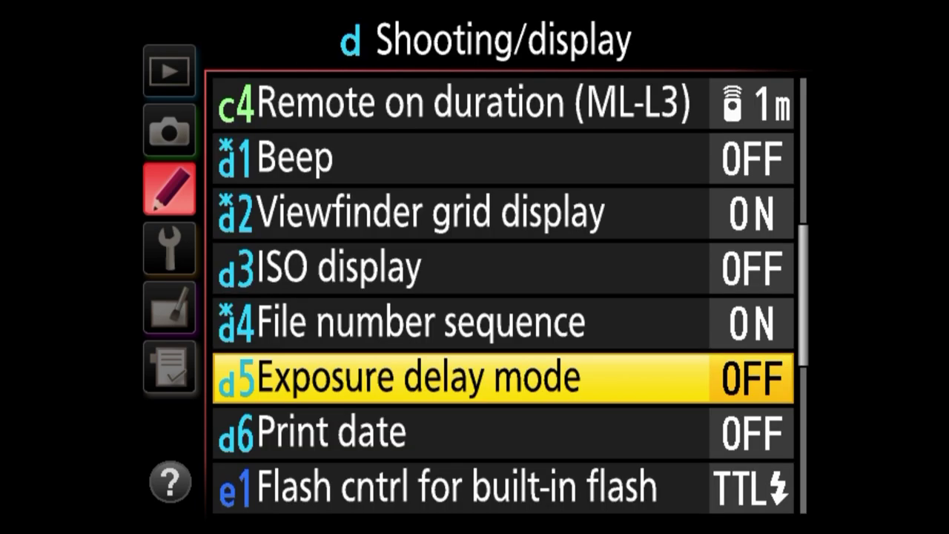
key(Down)
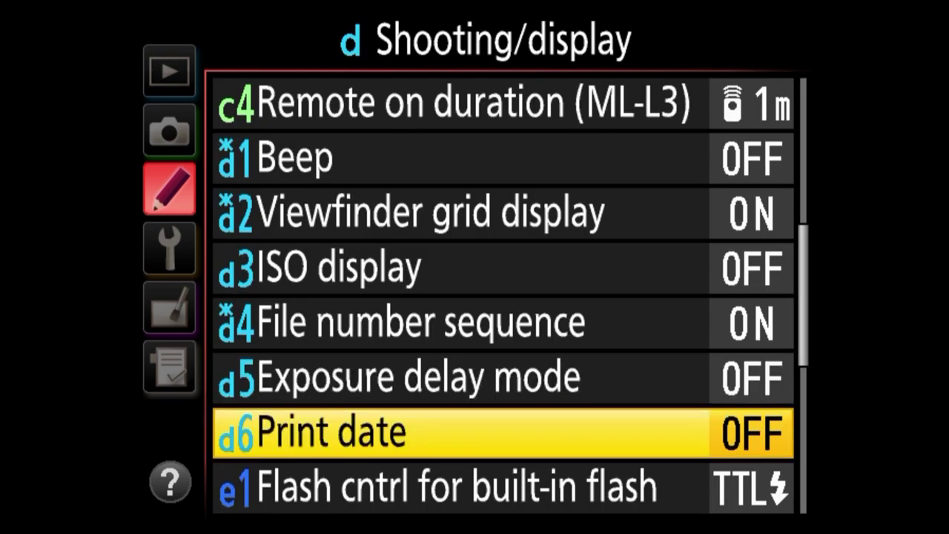
Look at the d6 Print date options Date and Date and time, then keep Print date Off.
key(Right)
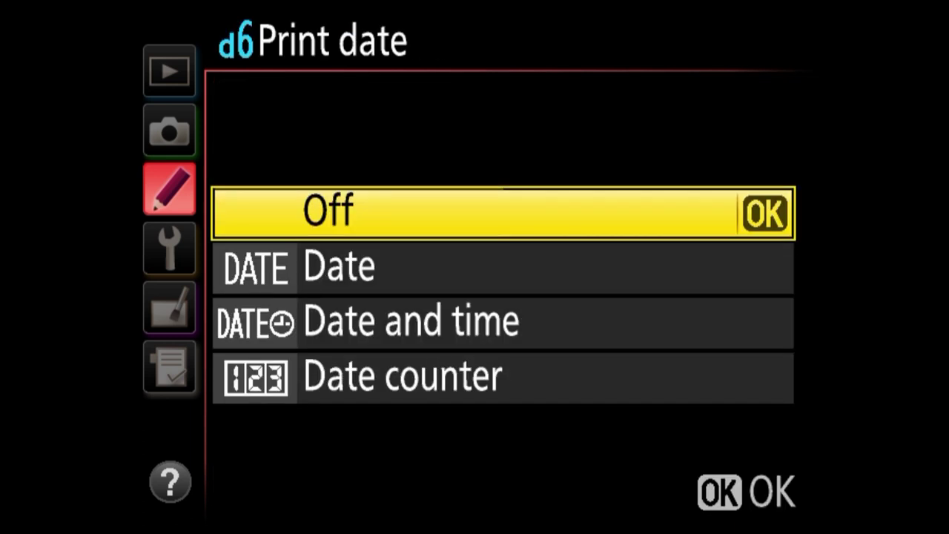
key(Down)
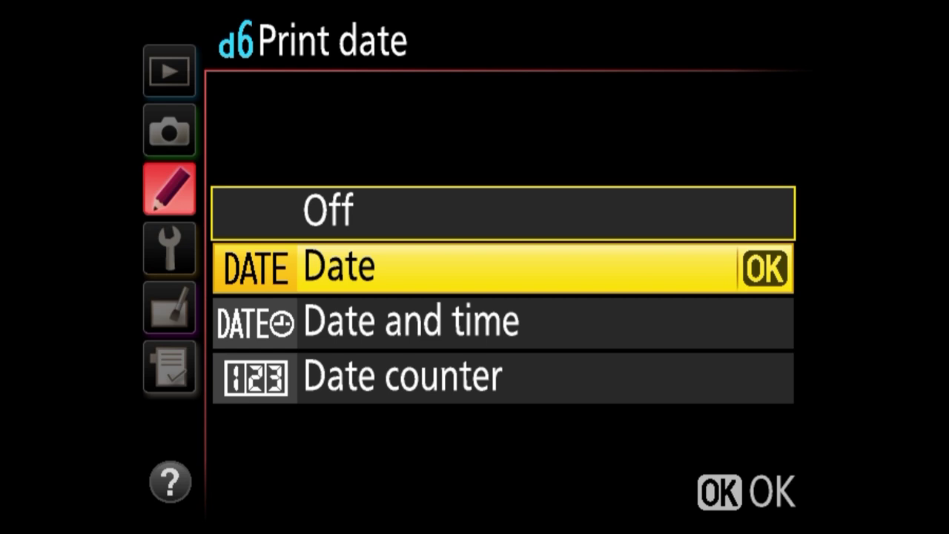
key(Down)
key(Down)
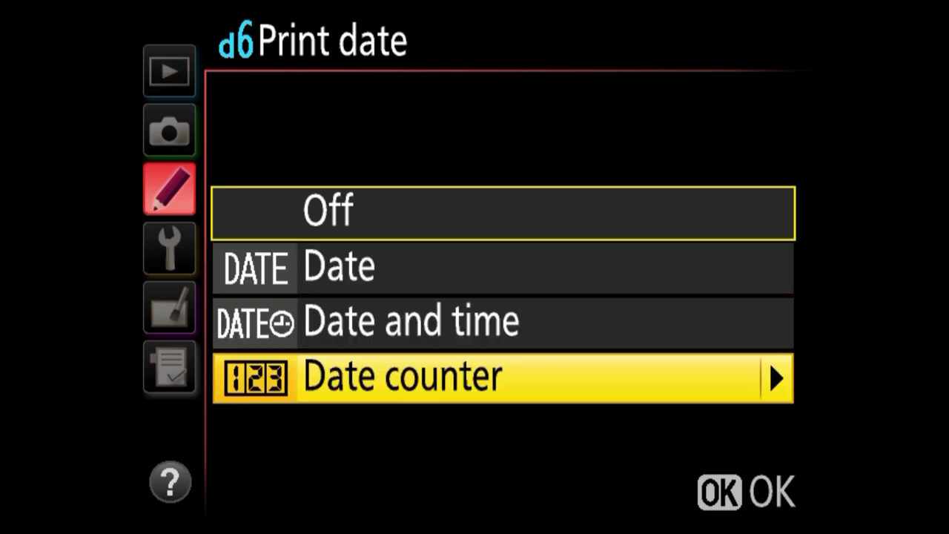
key(Up)
key(Up)
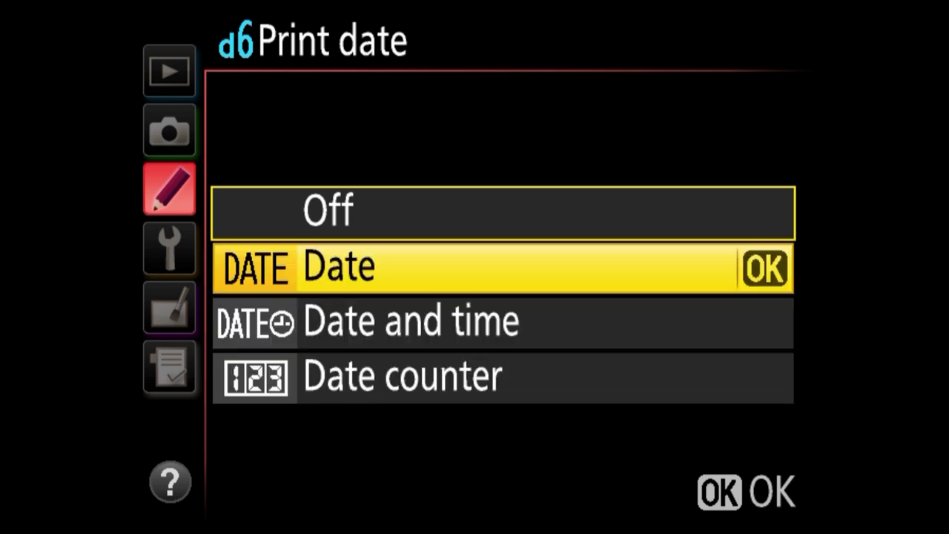
key(Up)
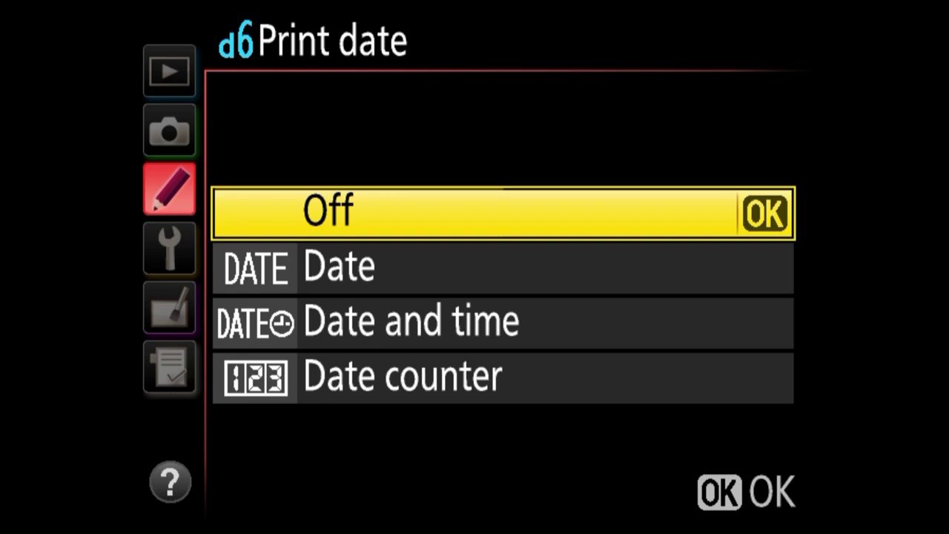
key(Return)
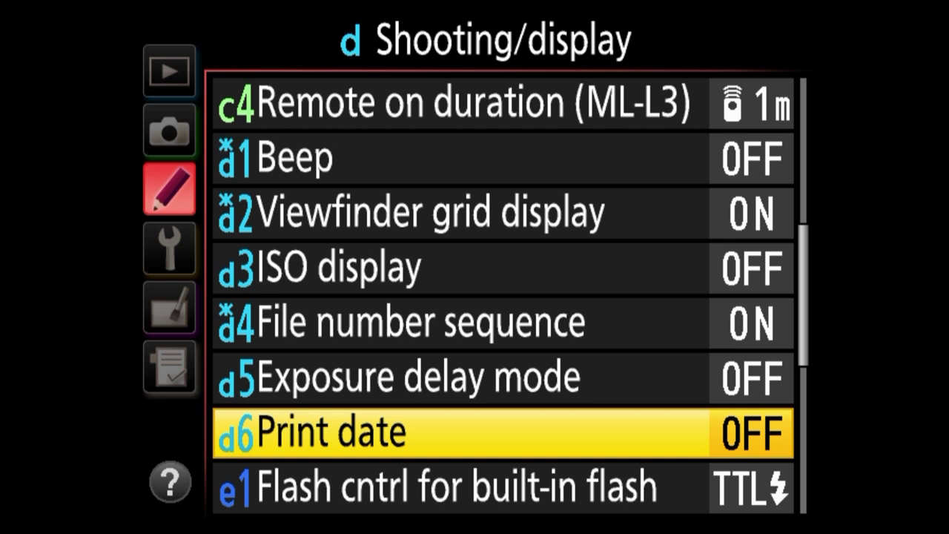
key(Down)
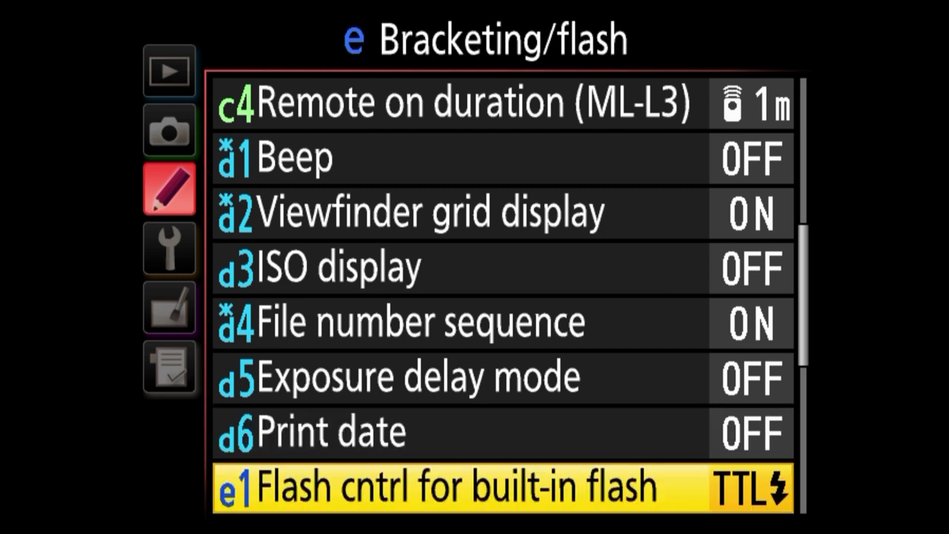
key(Down)
Confirm TTL for e1 built-in flash control.
key(Up)
key(Right)
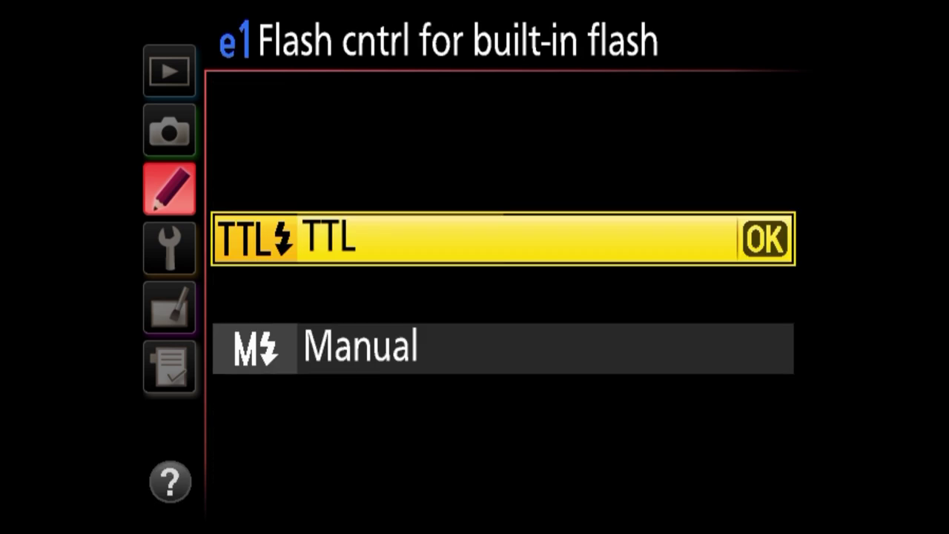
key(Return)
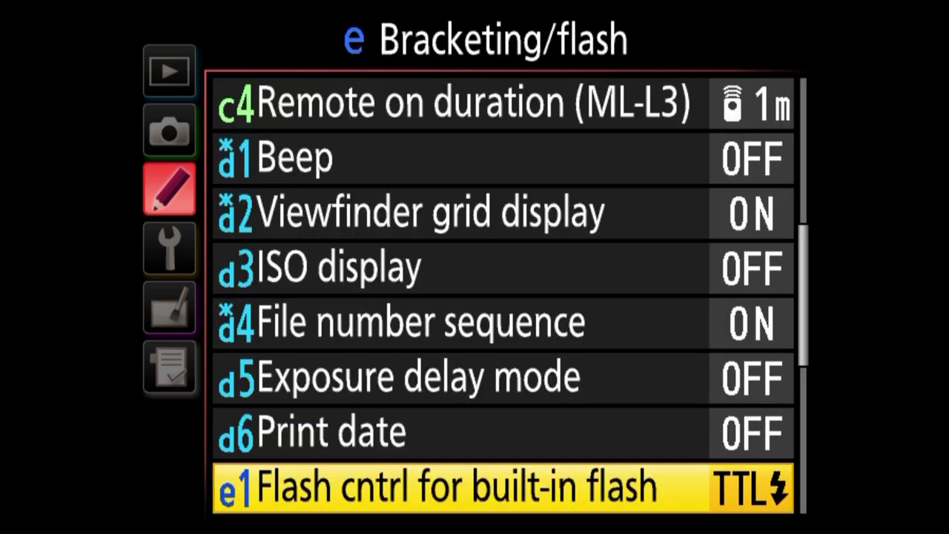
Browse the Manual flash power levels without applying them, keeping TTL, and move on to e2.
key(Right)
key(Down)
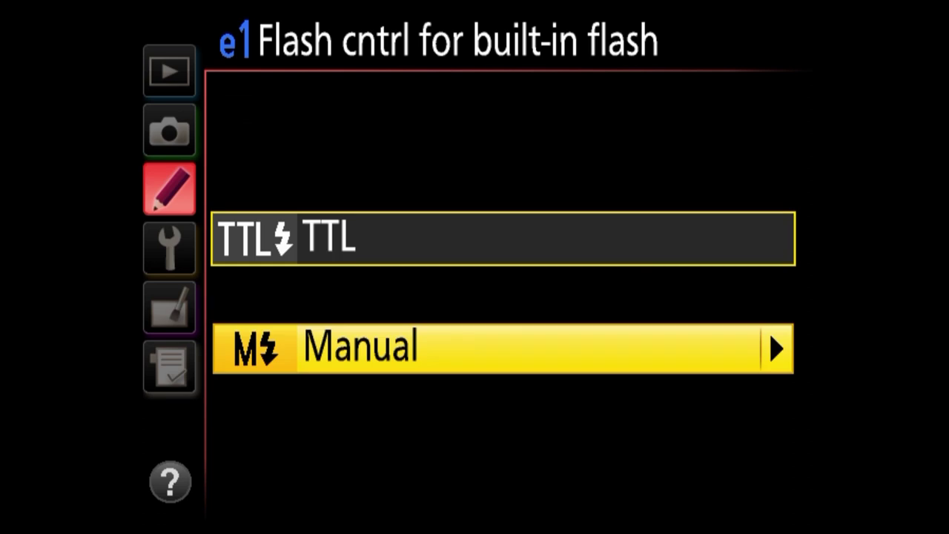
key(Right)
key(Down)
key(Down)
key(Down)
key(Down)
key(Down)
key(Down)
key(Down)
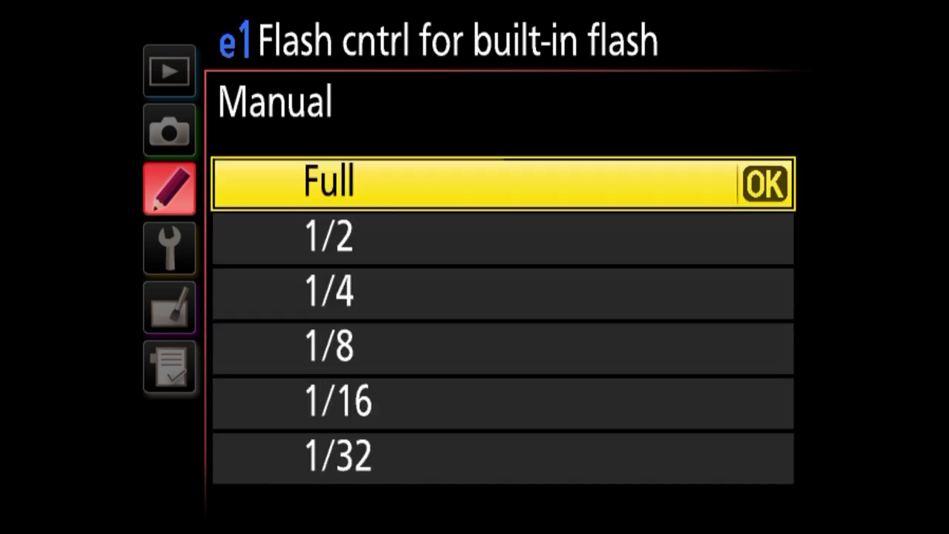
key(Up)
key(Down)
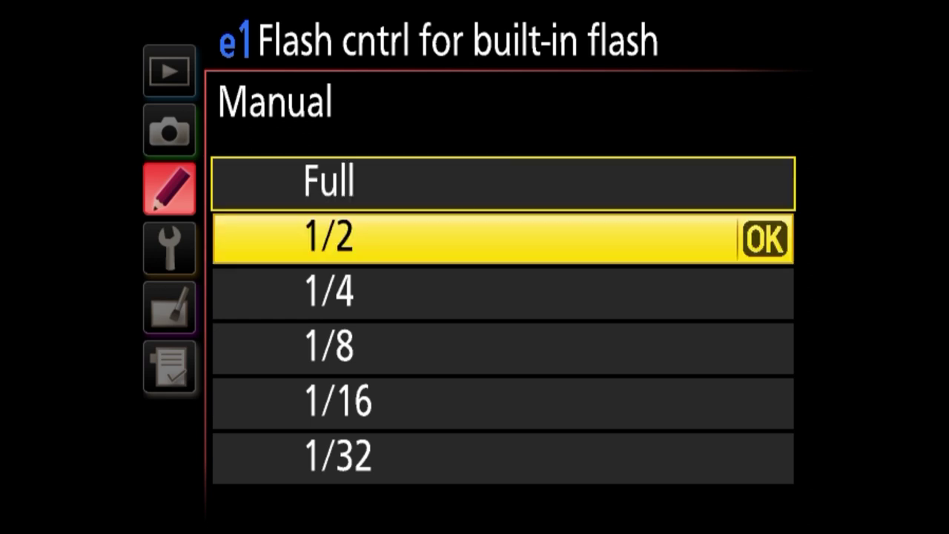
key(Left)
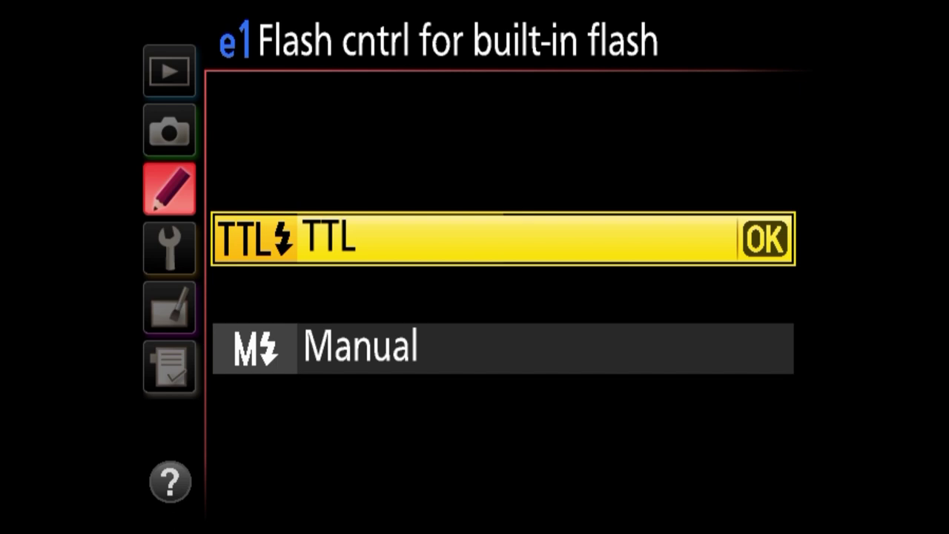
key(Left)
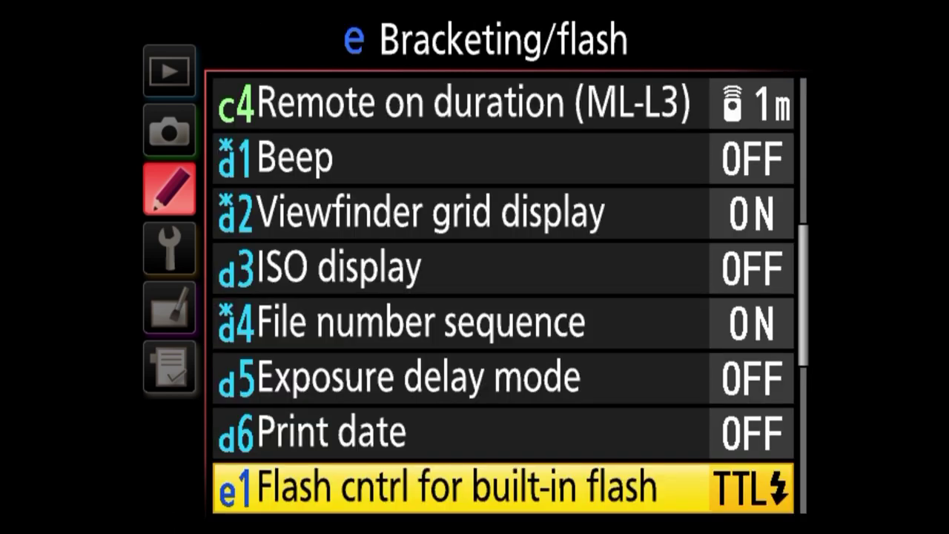
key(Right)
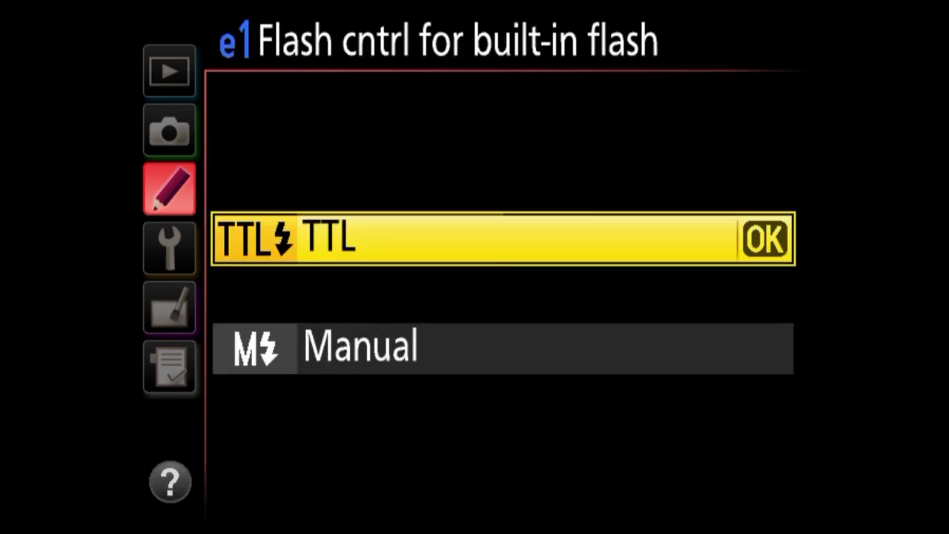
key(Left)
key(Down)
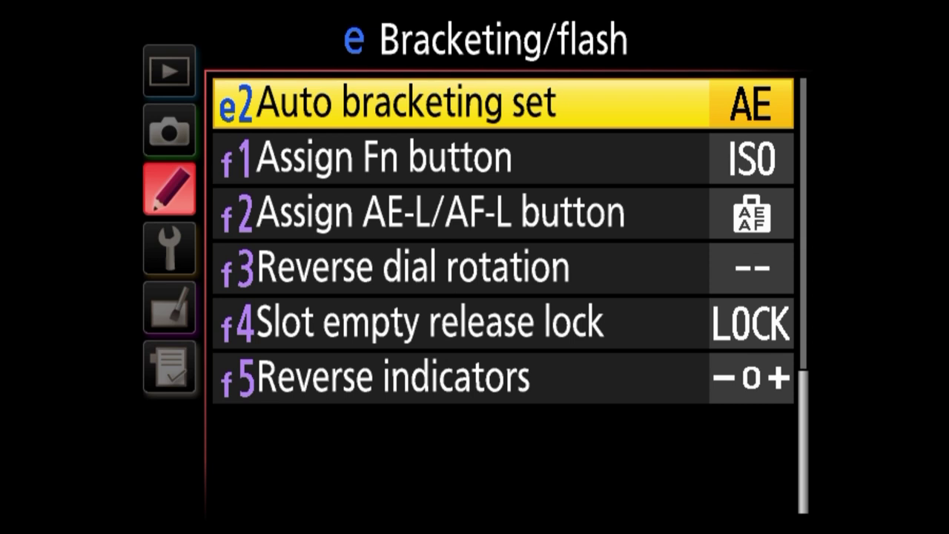
Review WB and ADL bracketing under e2 Auto bracketing set, keep AE, and return to the groups.
key(Right)
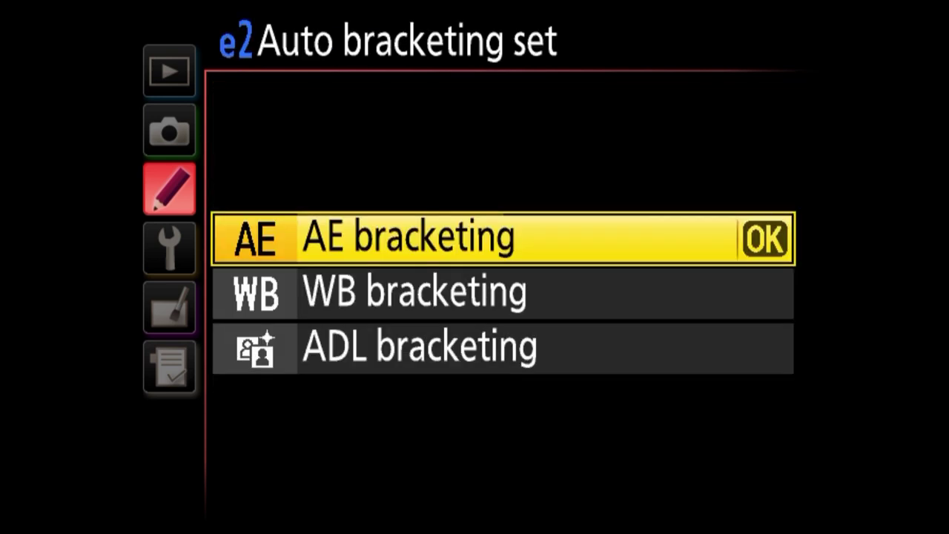
key(Down)
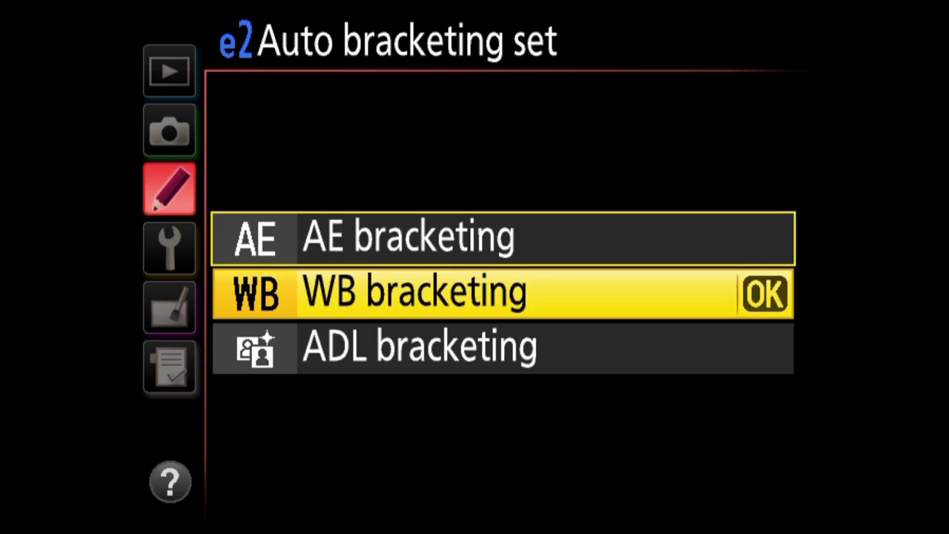
key(Down)
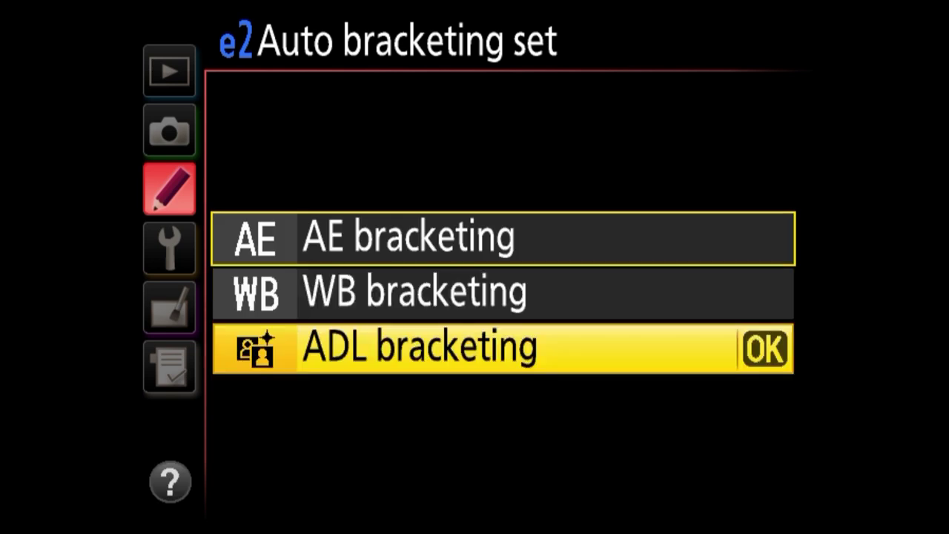
key(Up)
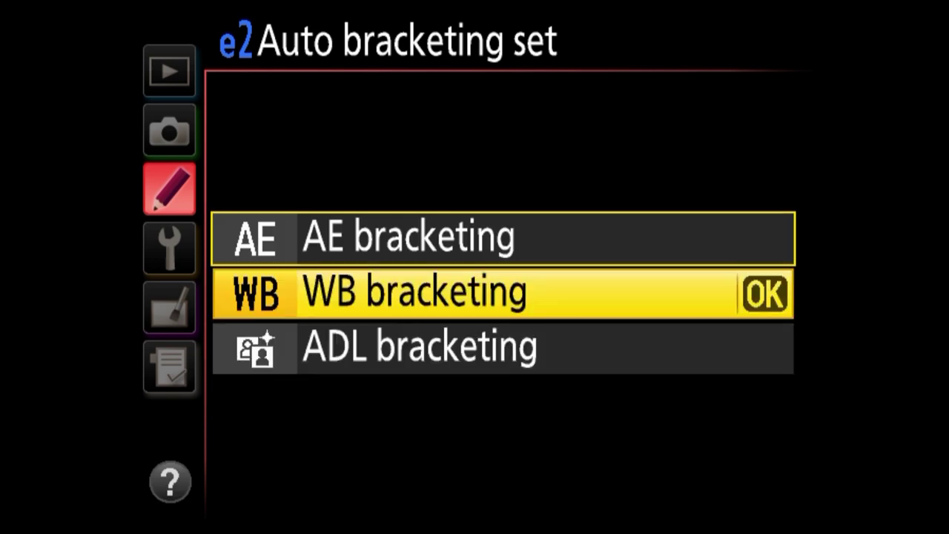
key(Down)
key(Up)
key(Up)
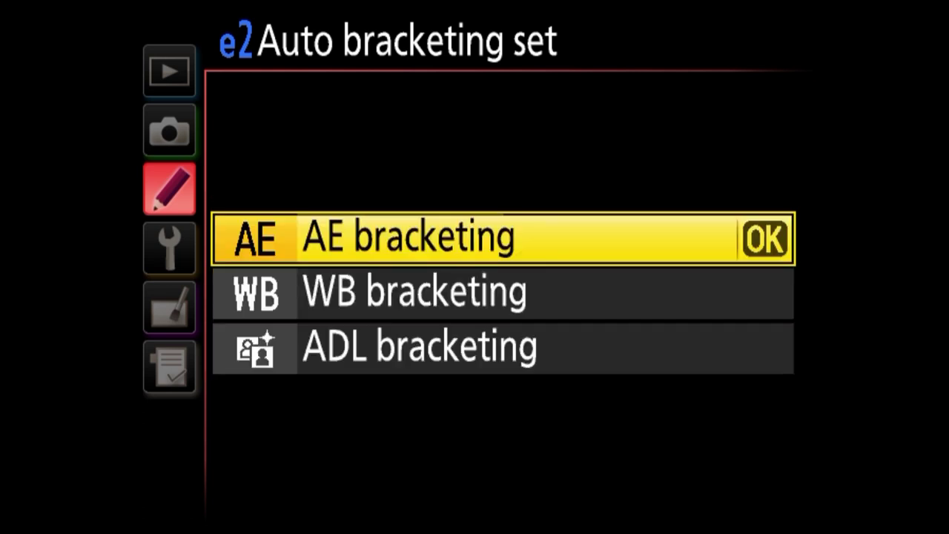
key(Return)
key(Down)
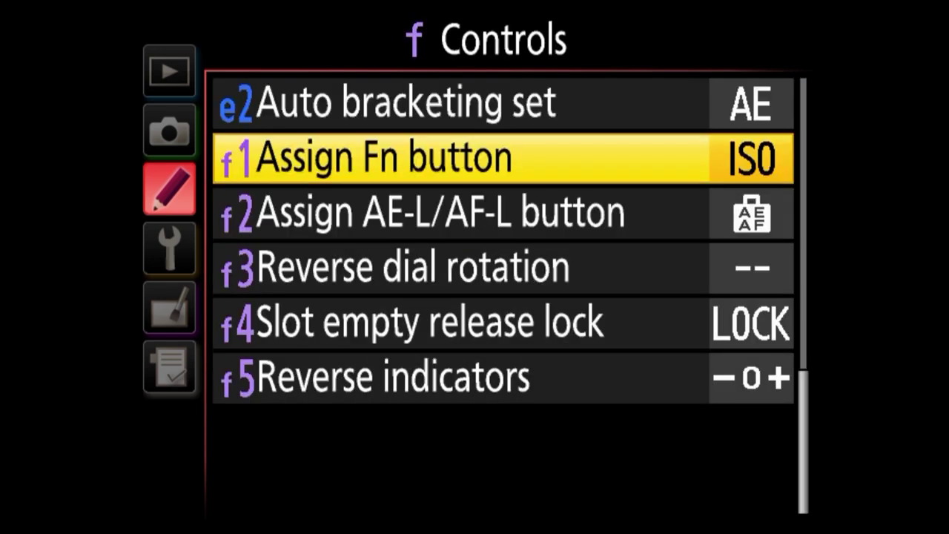
key(Left)
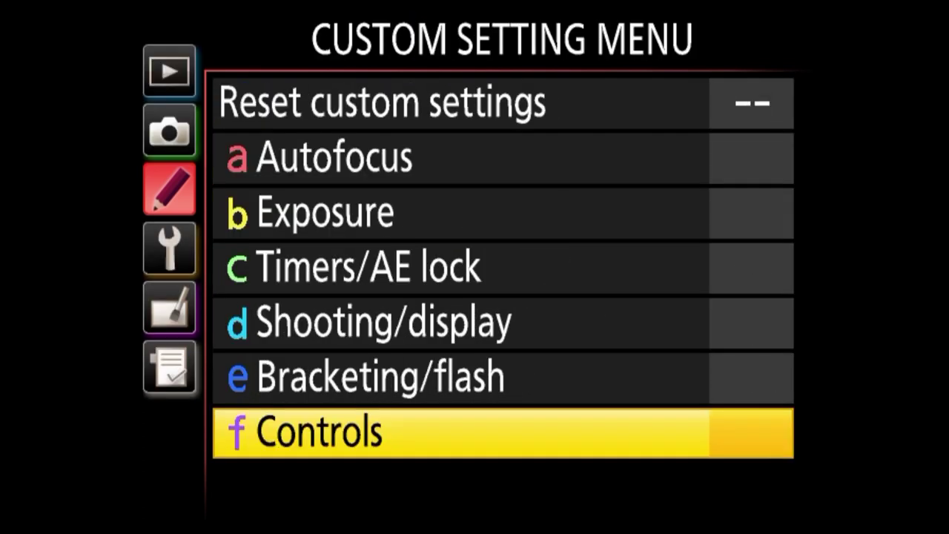
Browse f1 Assign Fn button functions like Image quality/size and Active D-Lighting, keeping ISO sensitivity.
key(Right)
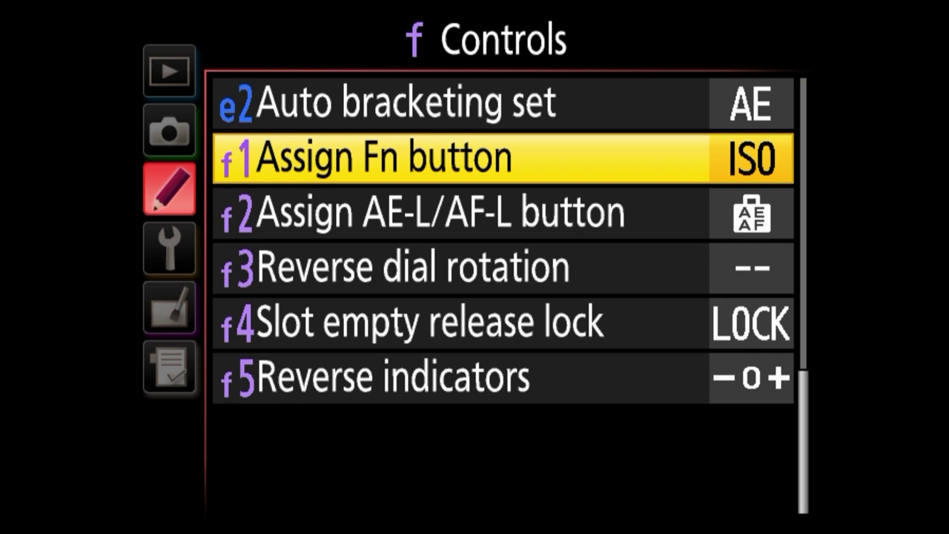
key(Right)
key(Up)
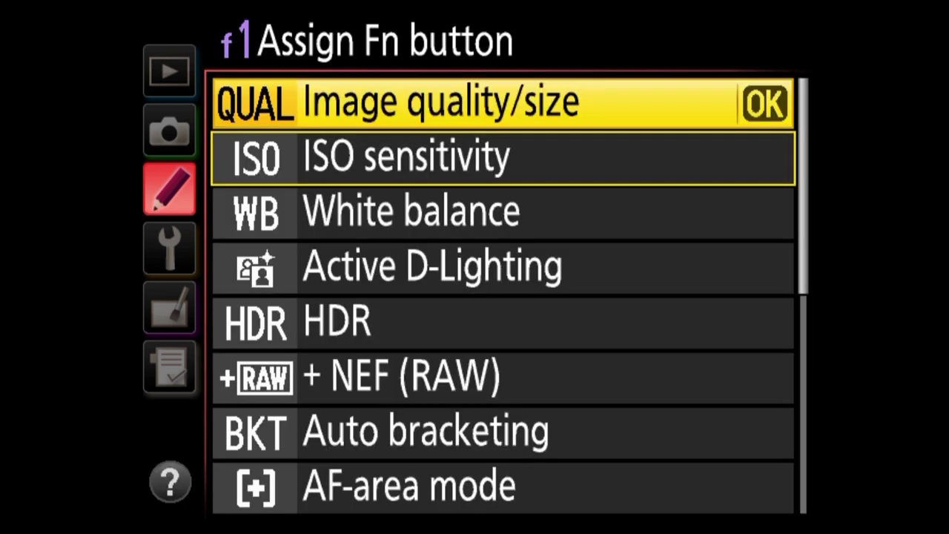
key(Down)
key(Down)
key(Down)
key(Down)
key(Down)
key(Up)
key(Up)
key(Up)
key(Up)
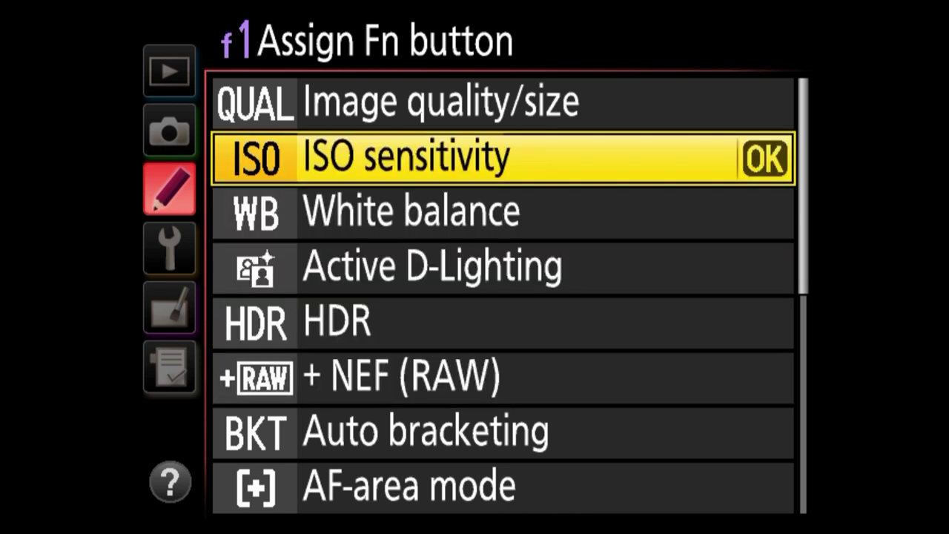
key(Down)
key(Down)
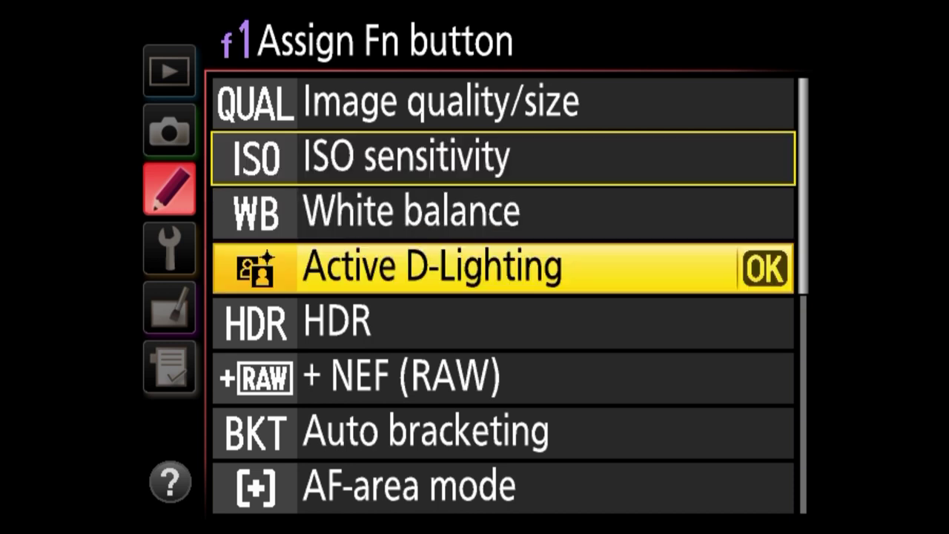
key(Down)
key(Down)
key(Down)
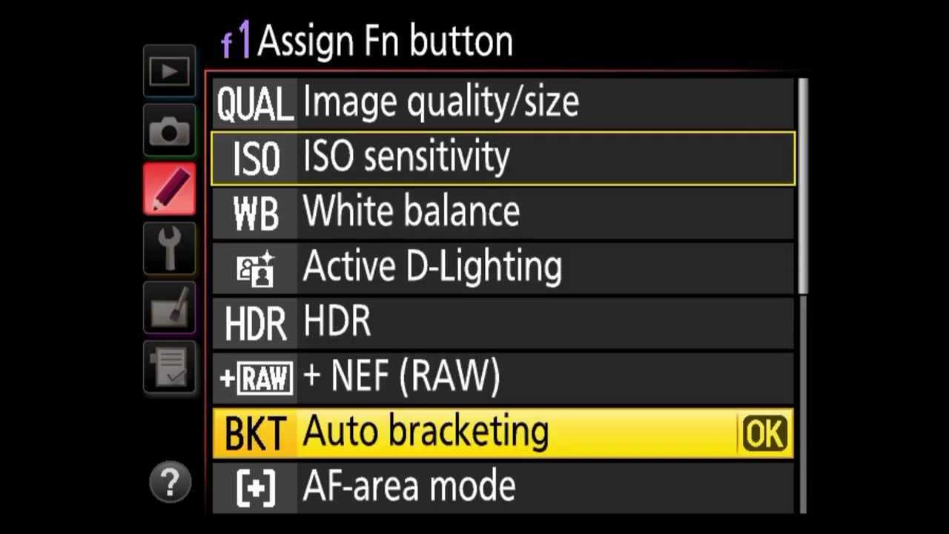
key(Down)
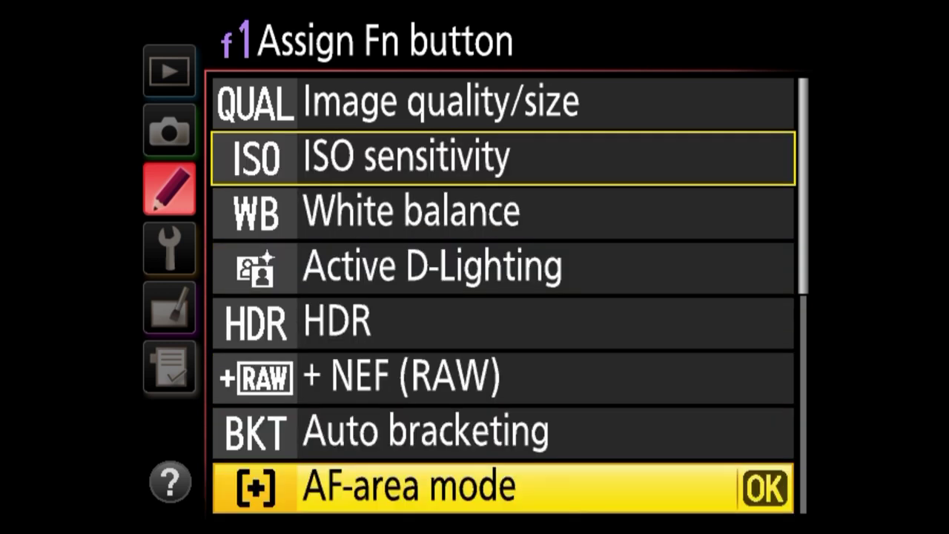
key(Down)
key(Down)
key(Down)
key(Down)
key(Down)
key(Left)
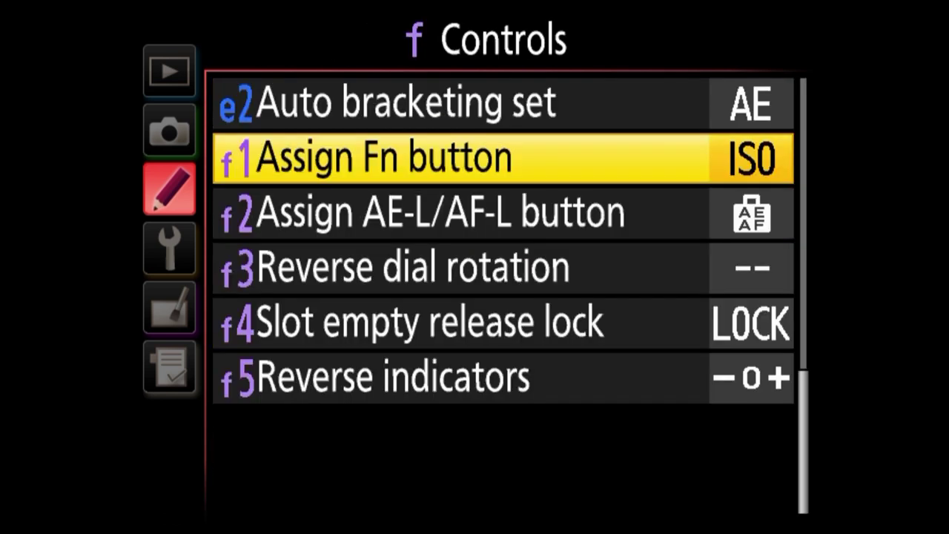